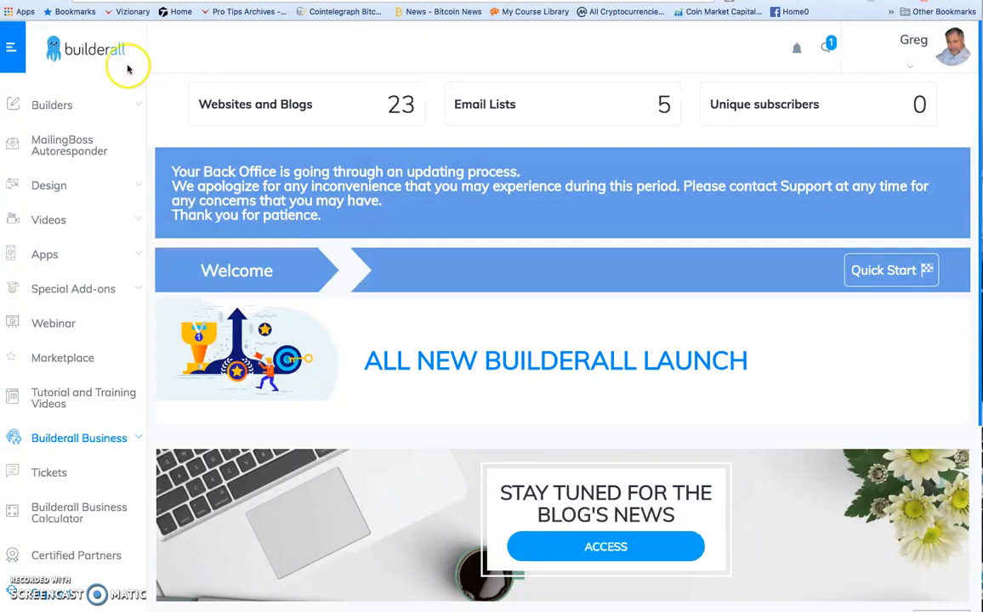
# Create a new Drag and Drop Pixel Perfect website from the Blank Layout Clean template in the Blank Page category.
pyautogui.click(53, 105)
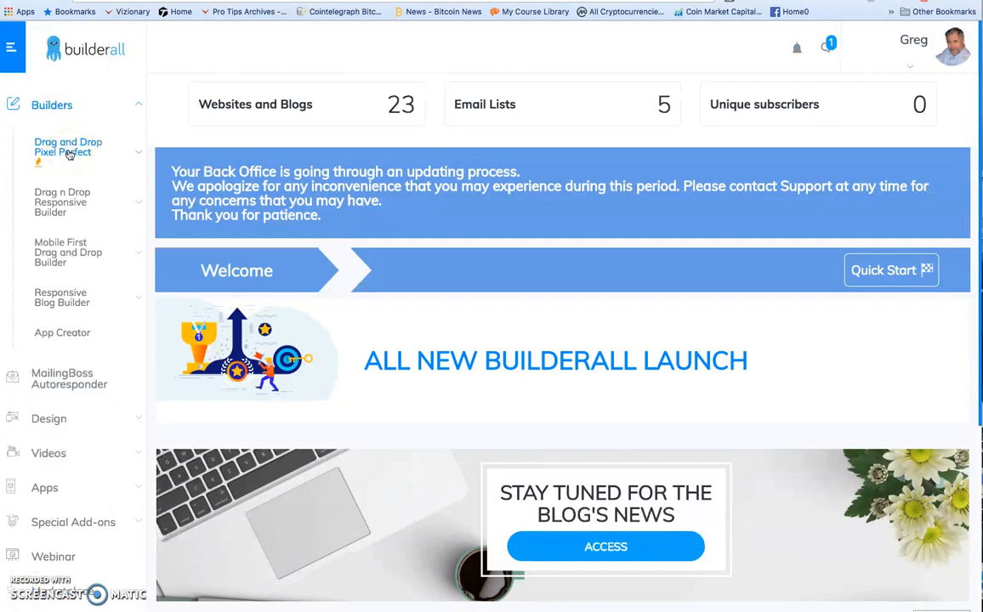
pyautogui.click(69, 152)
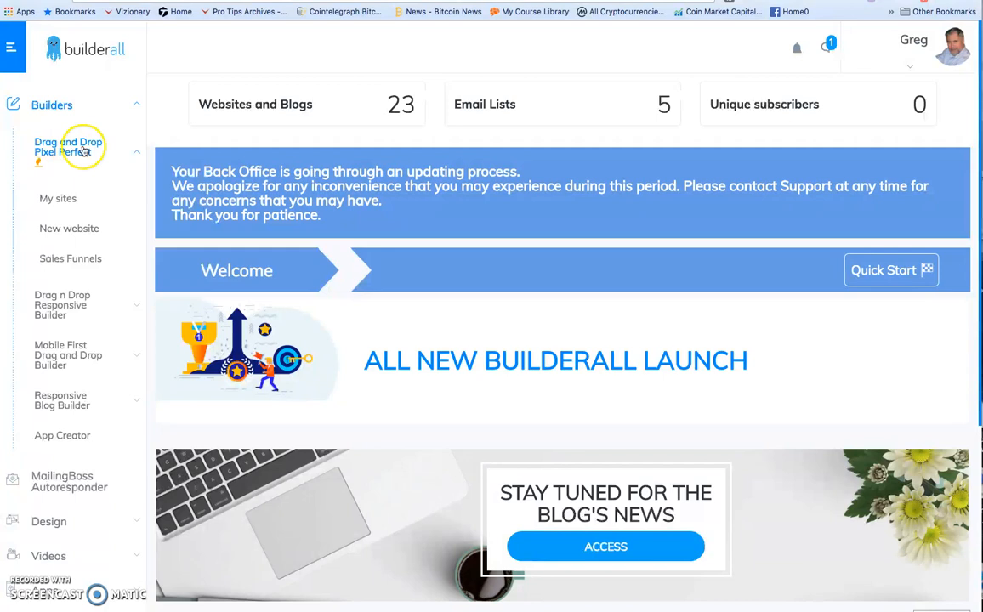
pyautogui.click(81, 232)
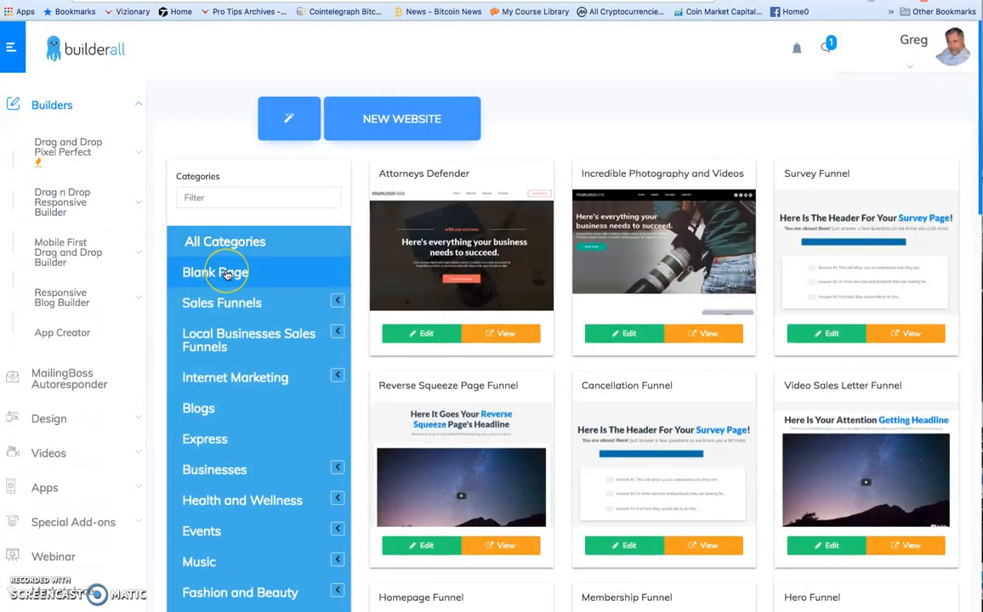
pyautogui.click(227, 274)
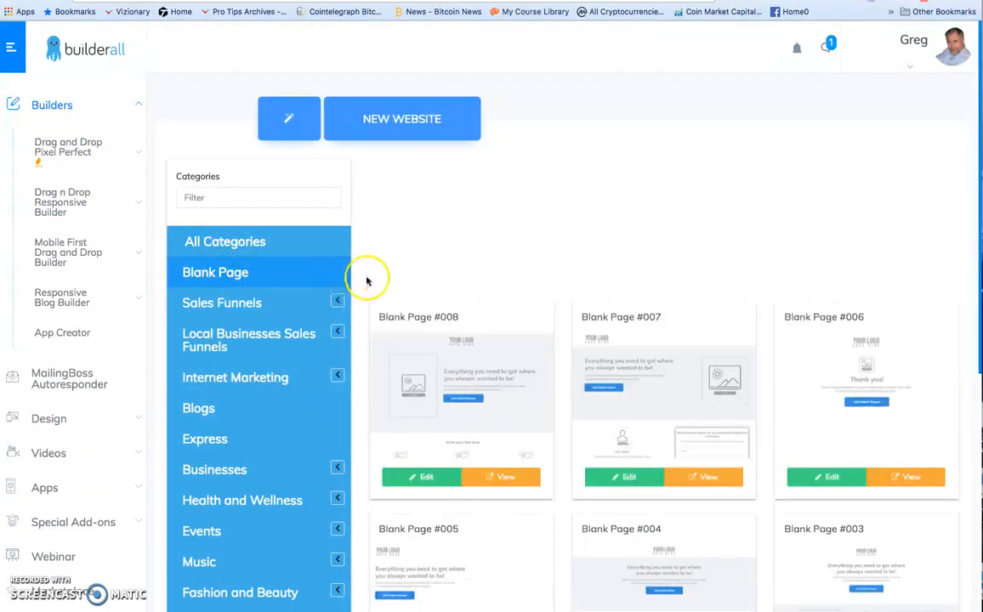
pyautogui.scroll(-5, 860, 279)
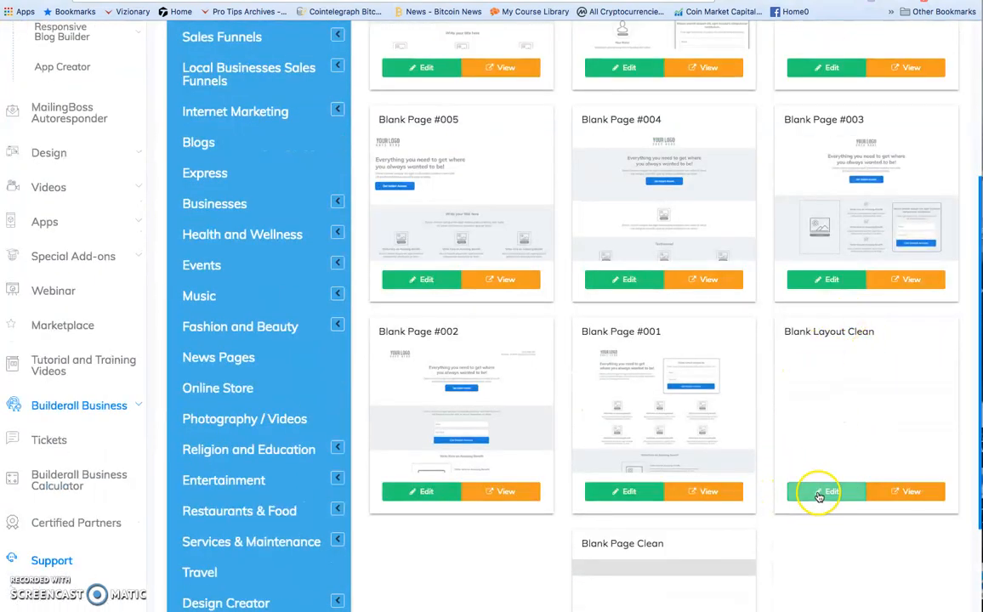
pyautogui.click(819, 493)
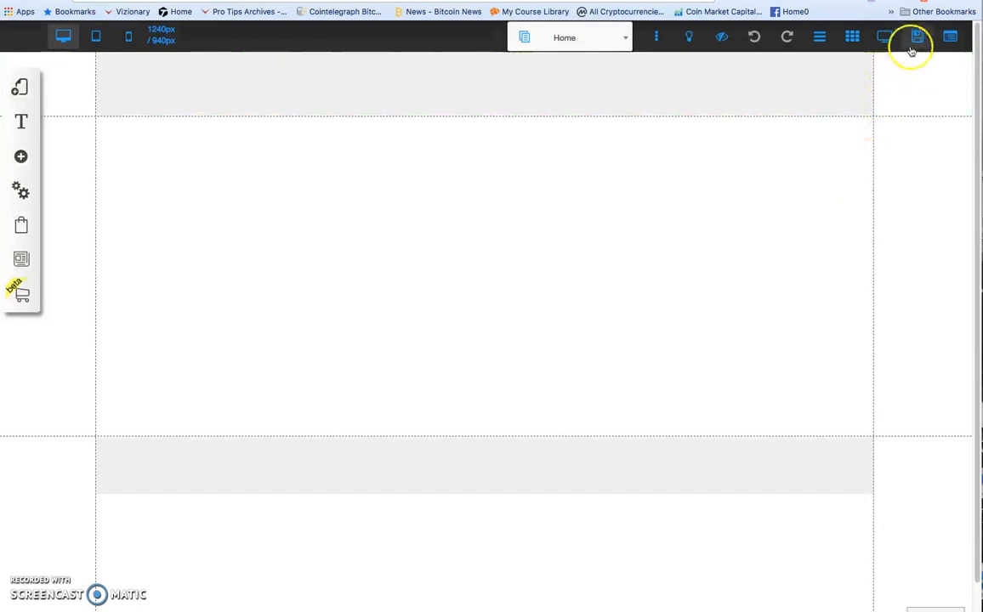
# Save the new site, registering it under the name test3, and dismiss the save alert.
pyautogui.click(917, 38)
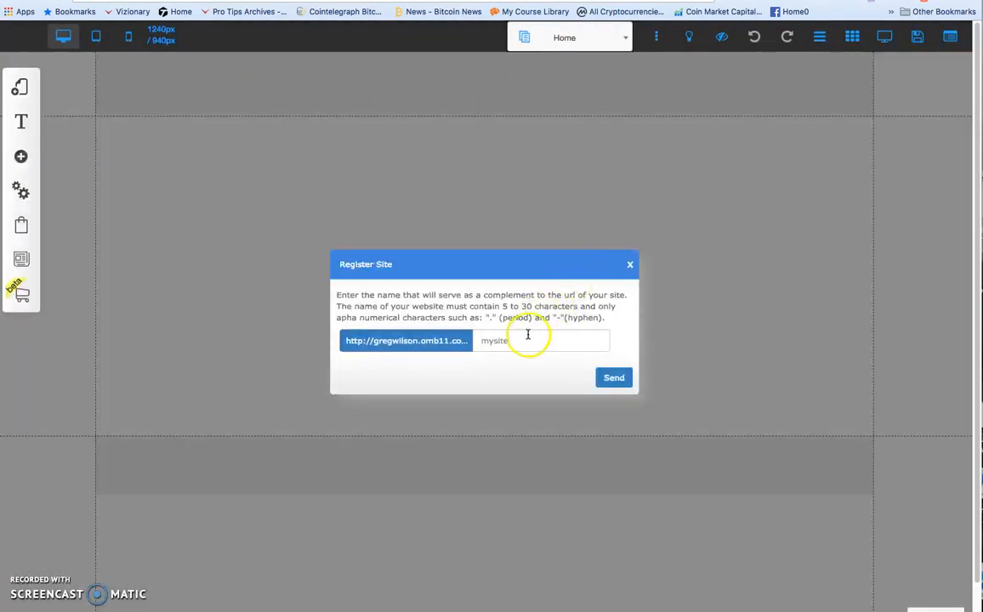
pyautogui.click(515, 340)
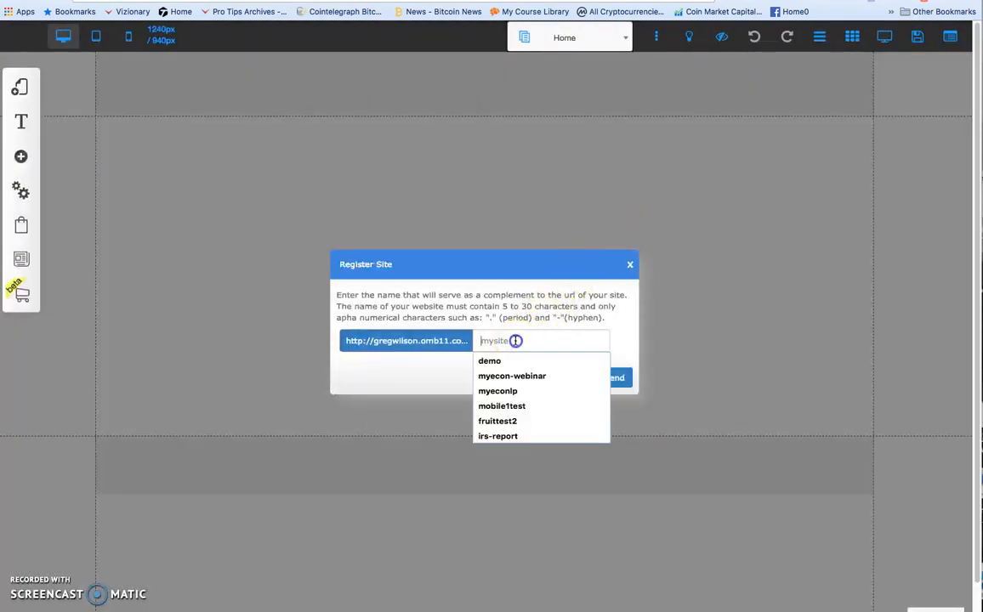
pyautogui.write('test3')
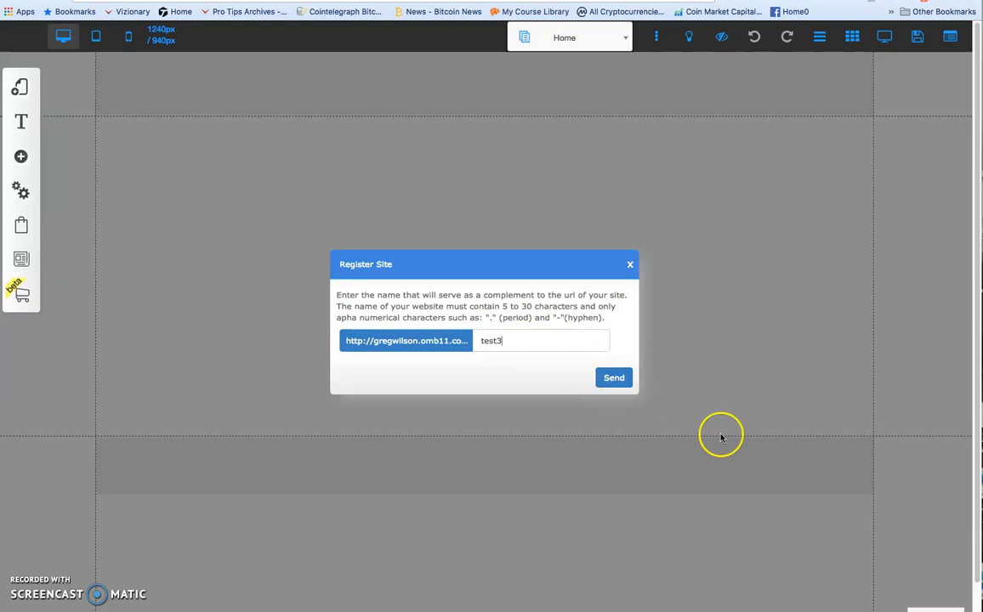
pyautogui.click(614, 380)
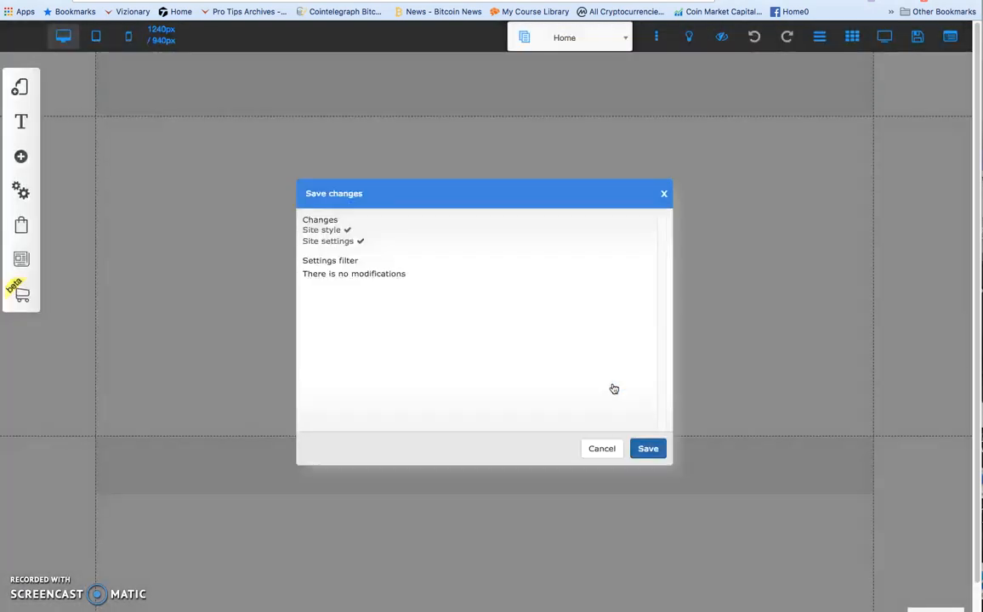
pyautogui.click(648, 448)
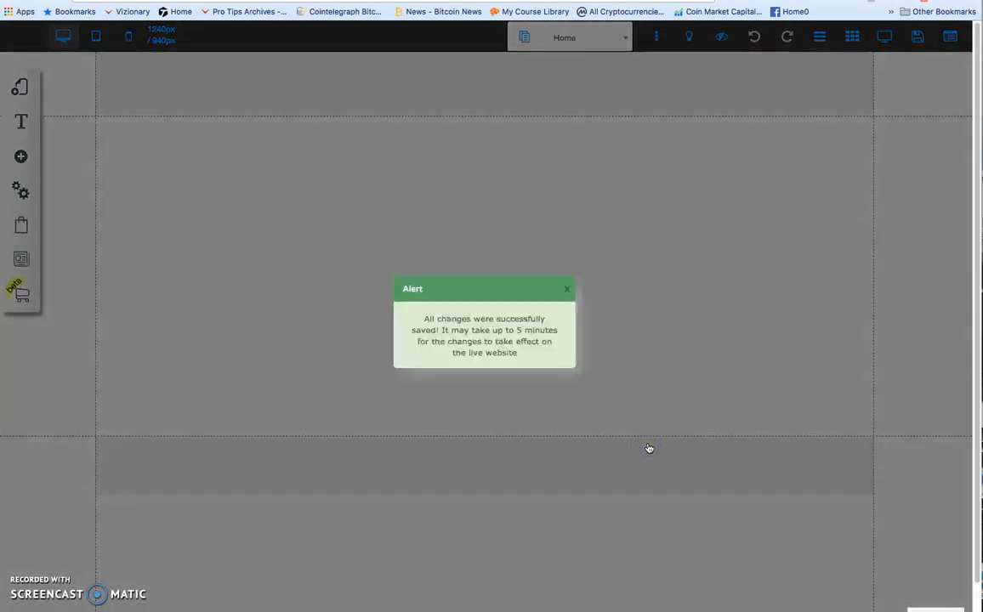
pyautogui.click(592, 128)
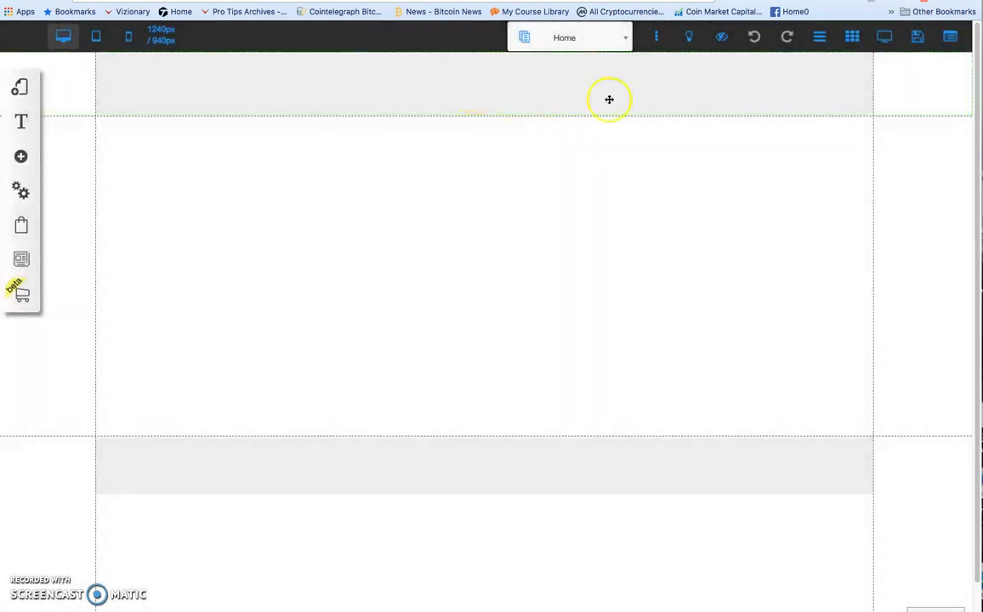
# Lengthen the blank body section by moving the footer down, and add a Title XL text element to the page.
pyautogui.moveTo(553, 463); pyautogui.dragTo(564, 571)
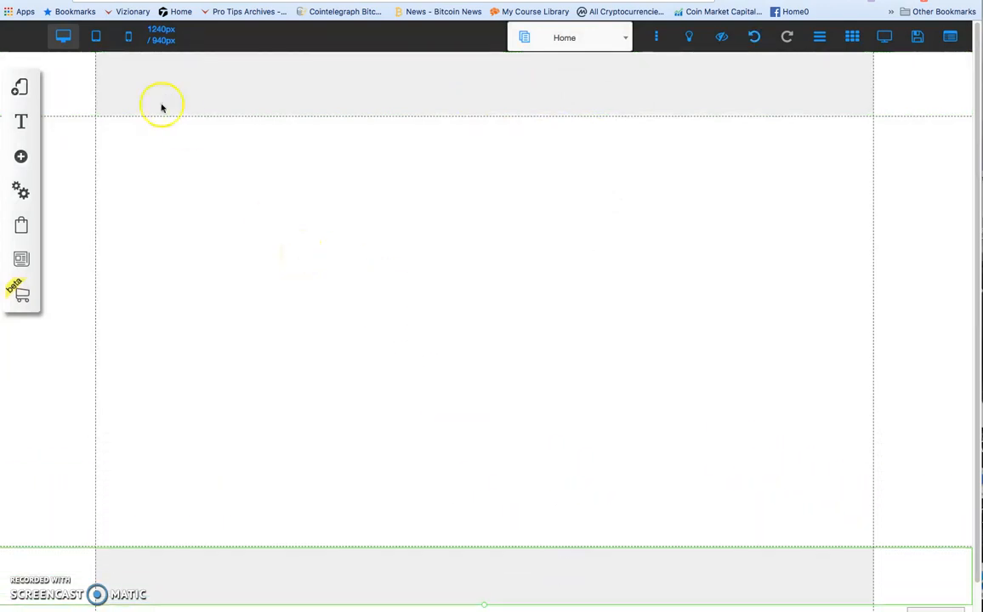
pyautogui.click(21, 159)
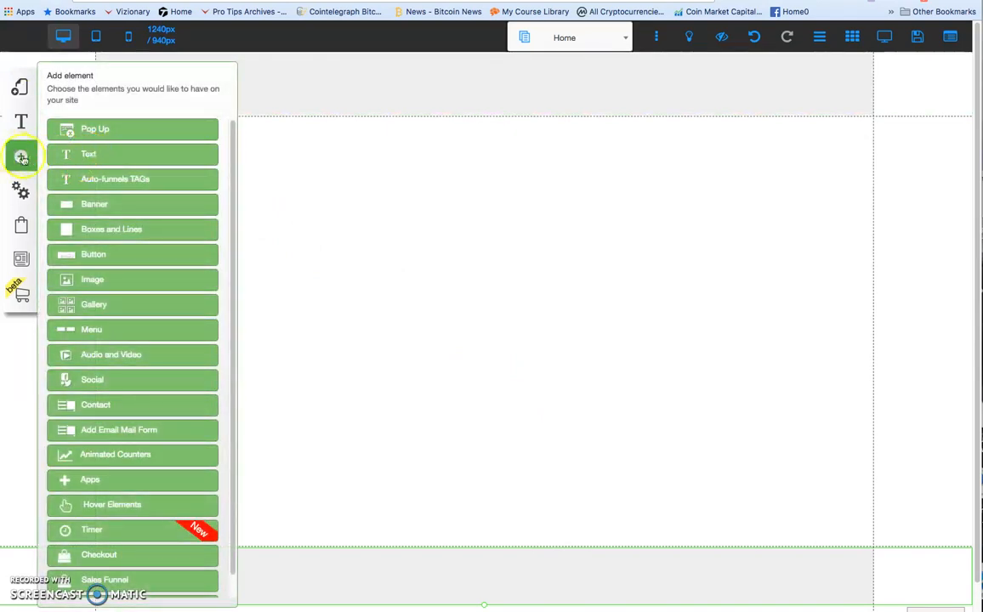
pyautogui.click(88, 158)
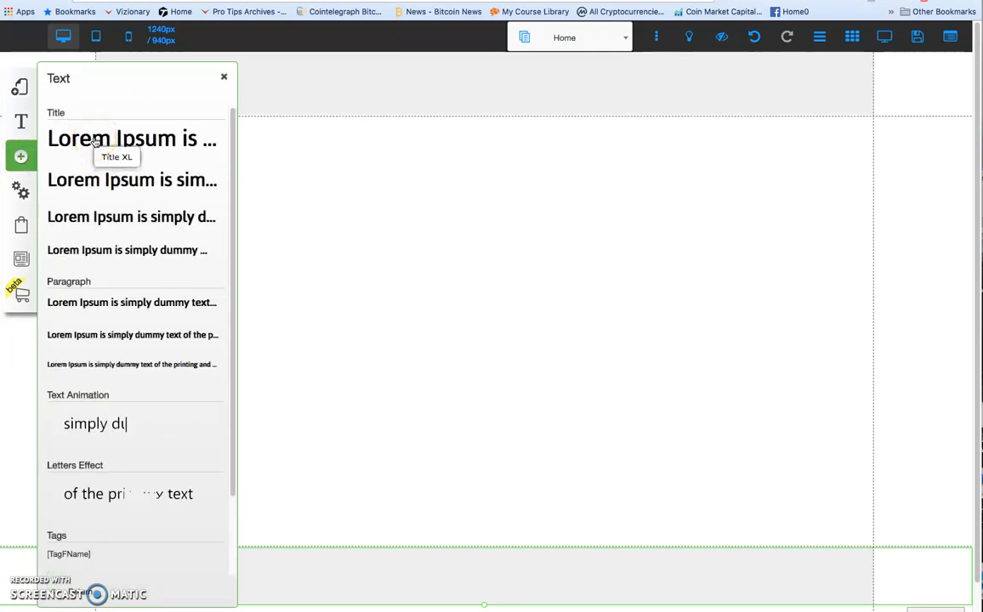
pyautogui.click(95, 140)
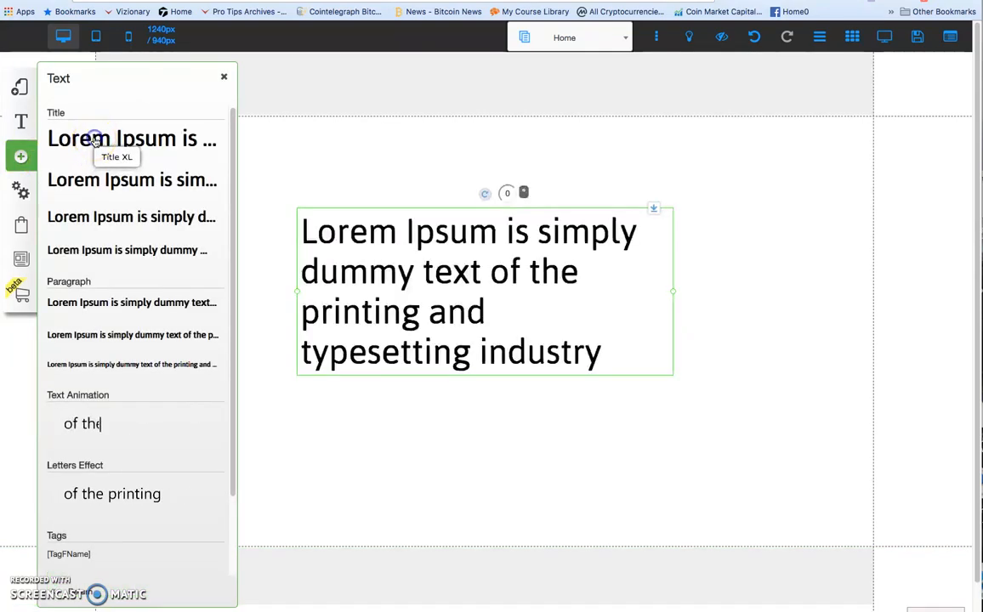
# Replace the title's placeholder text with "This is my new Landing Page".
pyautogui.click(620, 352)
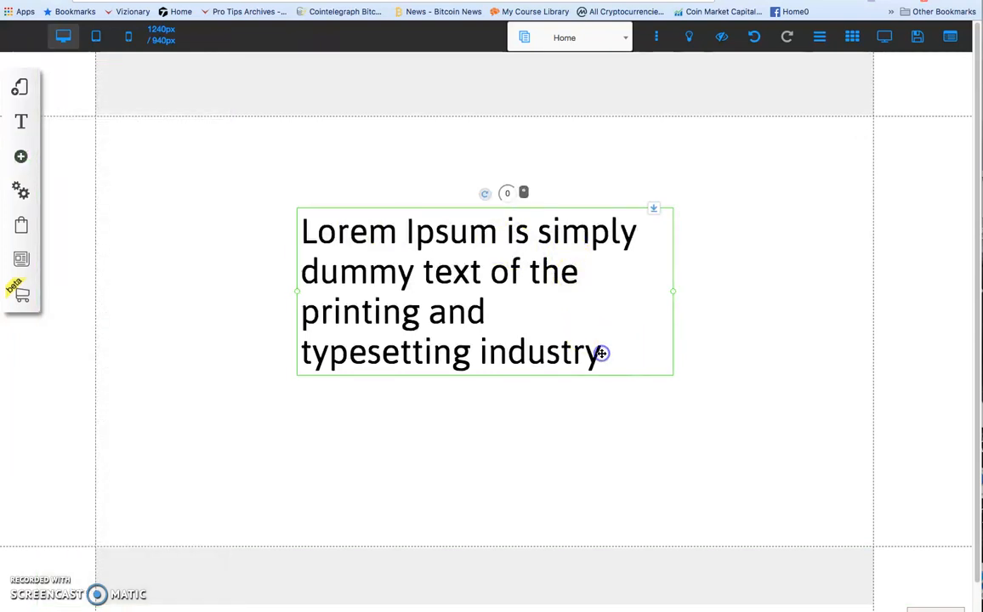
pyautogui.doubleClick(559, 341)
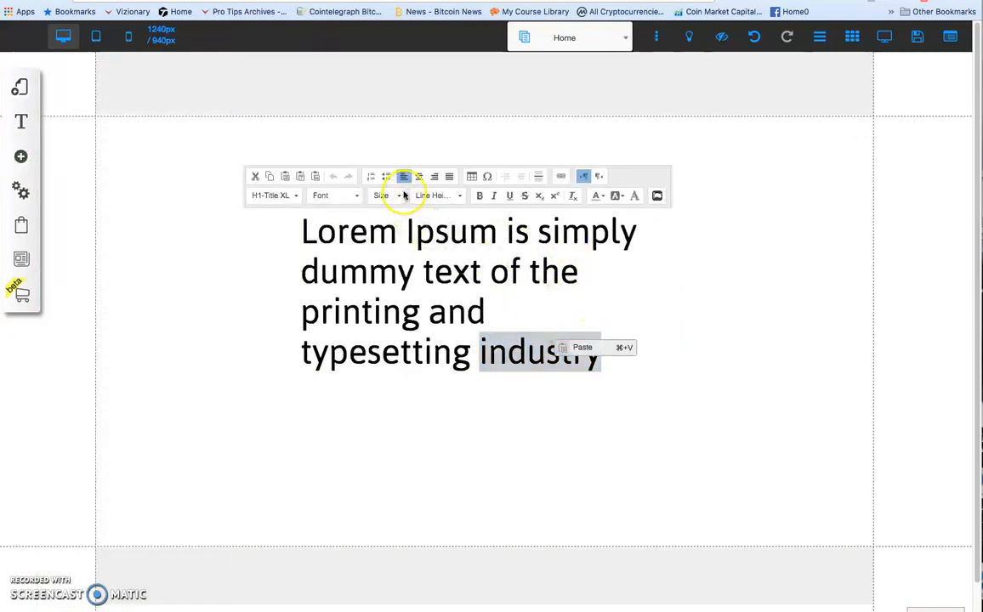
pyautogui.click(596, 358)
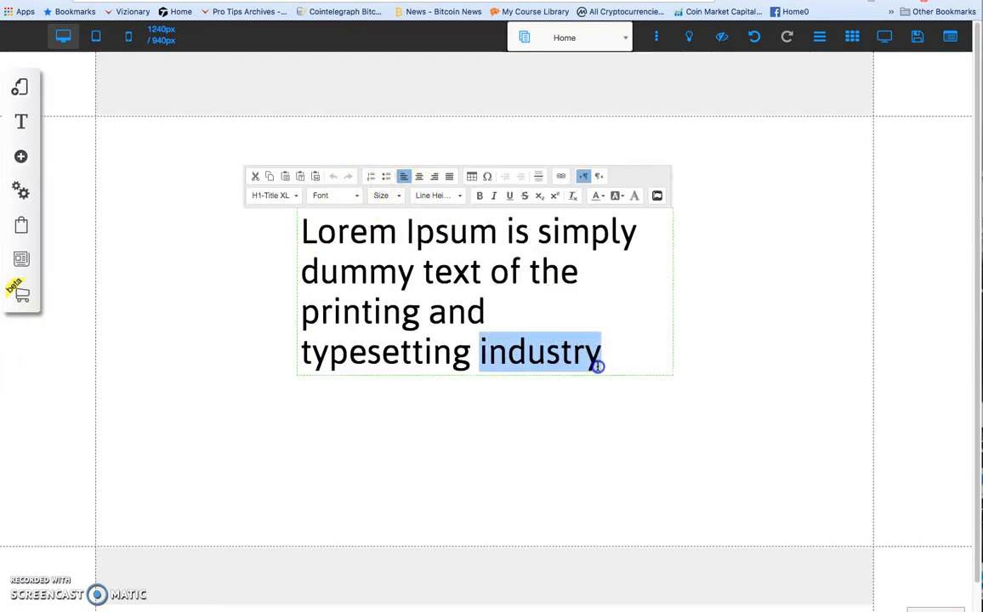
pyautogui.moveTo(598, 354); pyautogui.dragTo(289, 235)
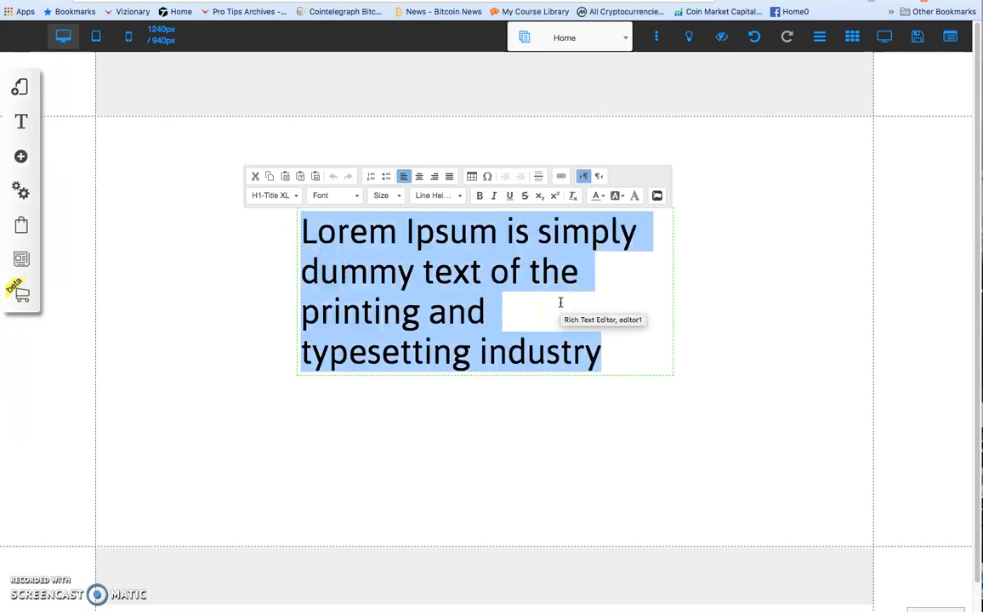
pyautogui.write('This is my new L')
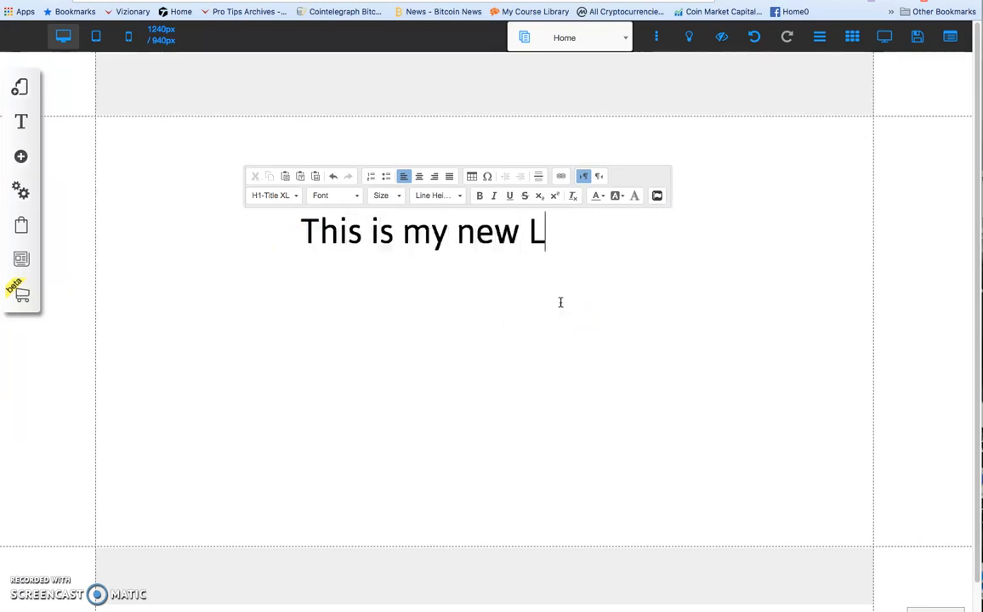
pyautogui.write('anding ')
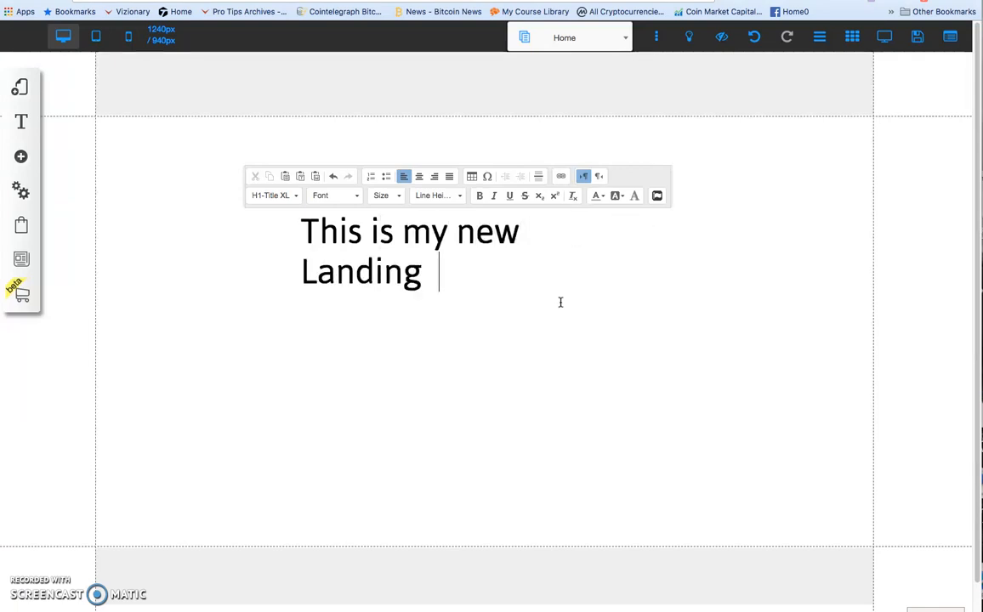
pyautogui.write('Page')
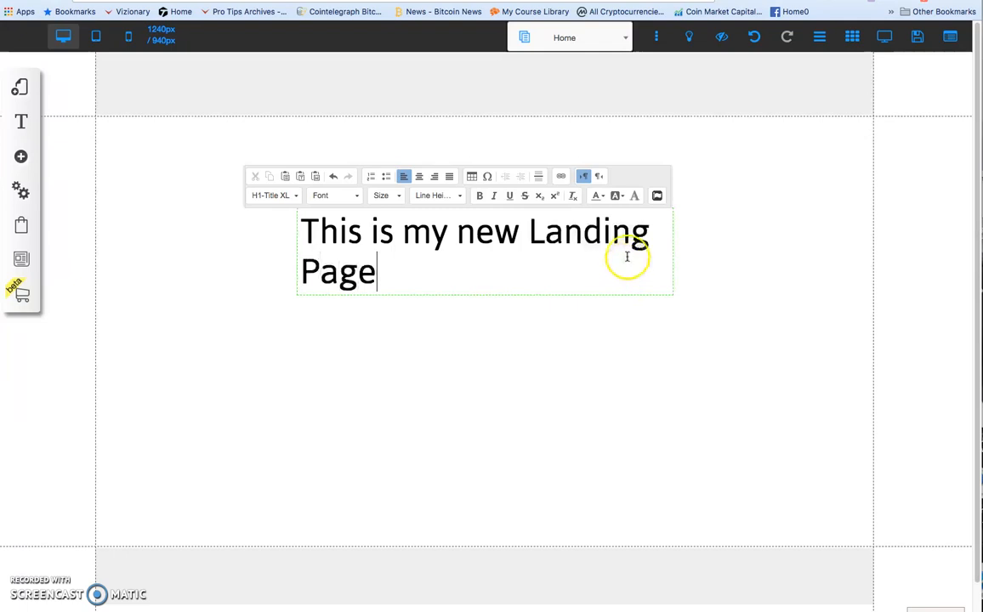
# Center-align the title text, widen its box so it fits on one line, and move it higher on the page.
pyautogui.moveTo(376, 271); pyautogui.dragTo(309, 221)
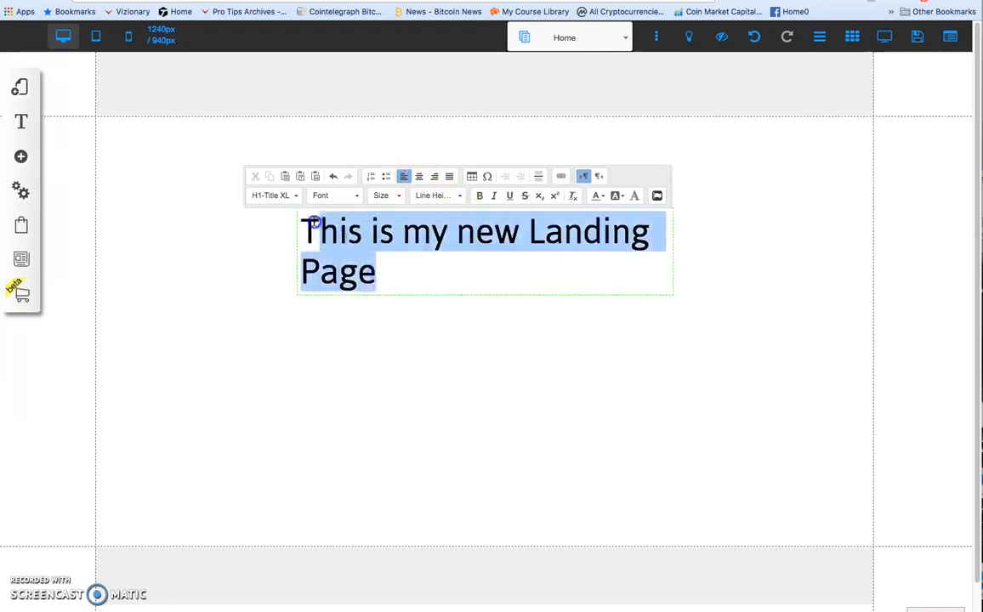
pyautogui.click(419, 176)
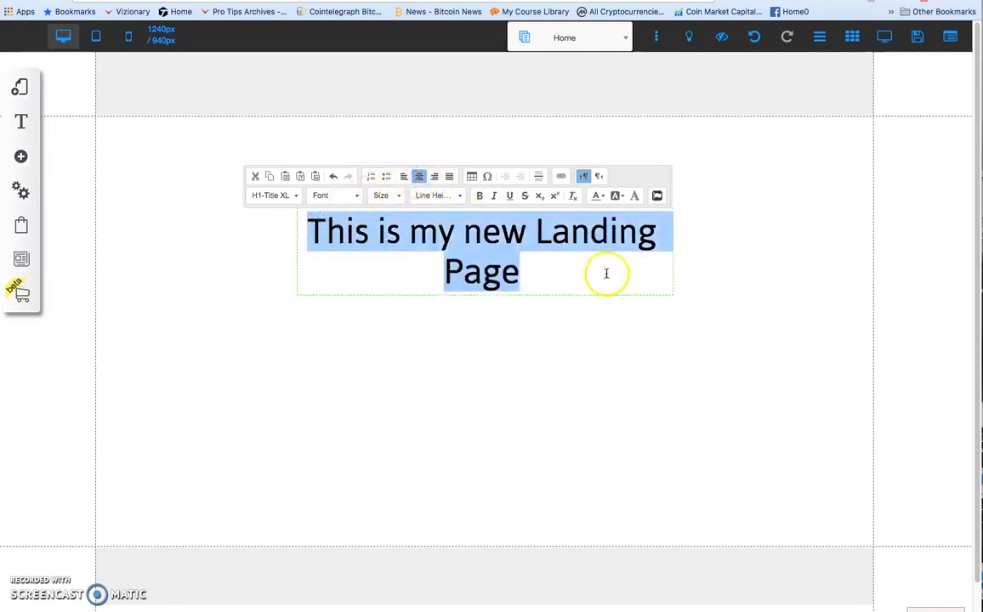
pyautogui.click(672, 261)
pyautogui.click(666, 248)
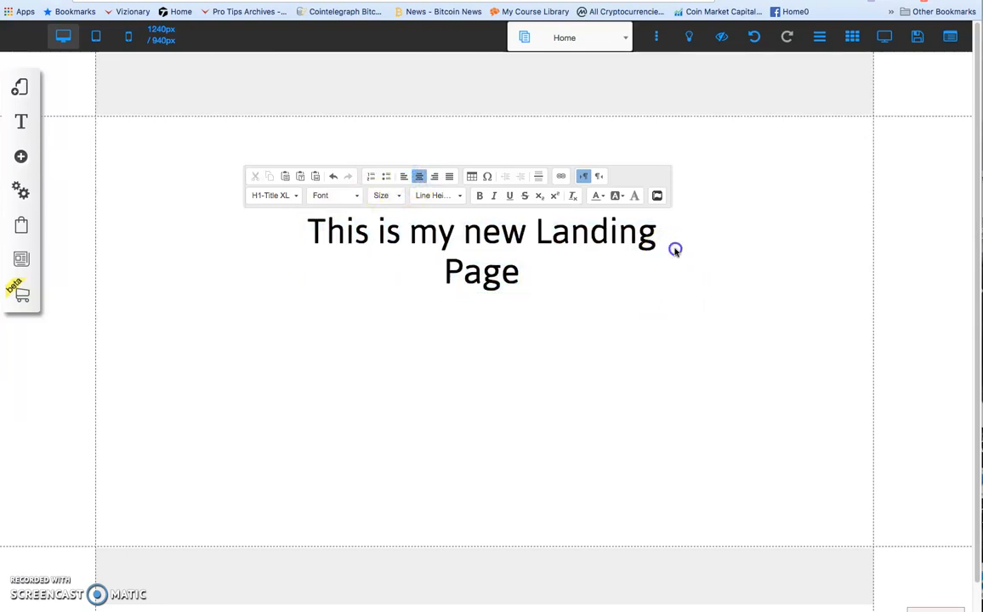
pyautogui.click(671, 251)
pyautogui.moveTo(693, 251); pyautogui.dragTo(816, 244)
pyautogui.moveTo(662, 236); pyautogui.dragTo(595, 197)
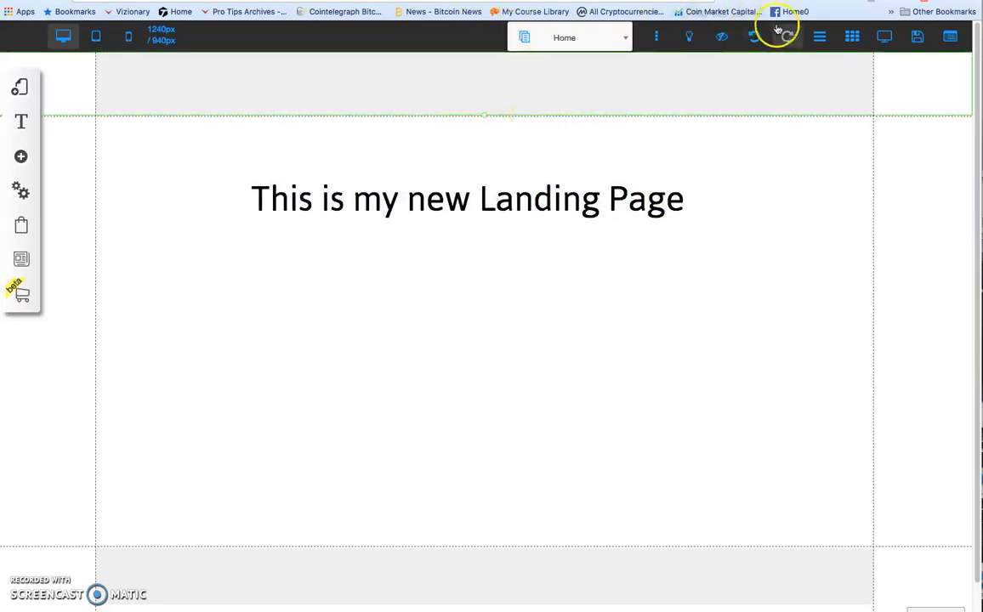
# Show the rulers, place a vertical guide at the page's horizontal center, and move the title up and centered on it.
pyautogui.click(819, 37)
pyautogui.click(820, 38)
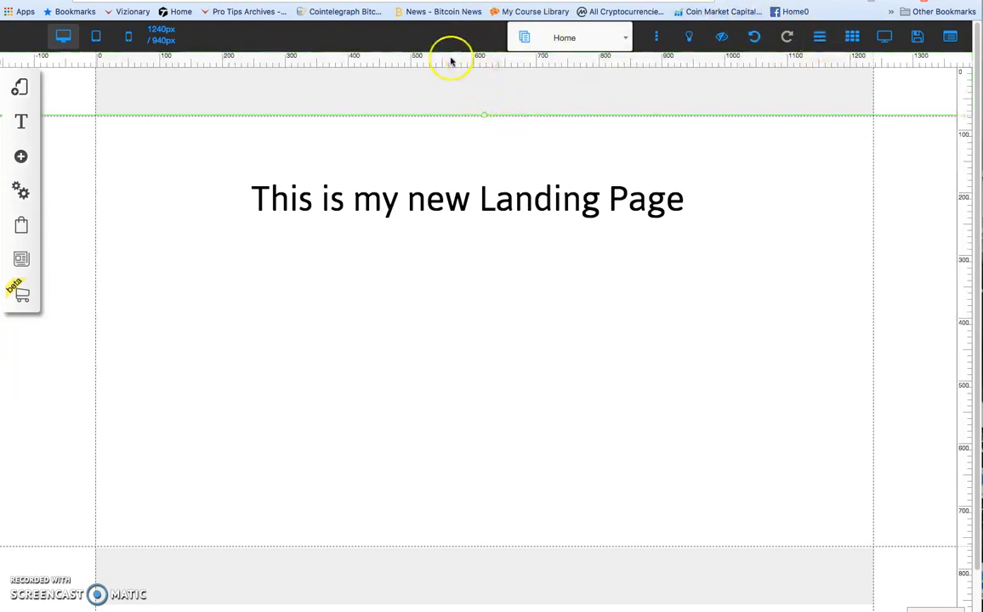
pyautogui.moveTo(455, 62); pyautogui.dragTo(485, 61)
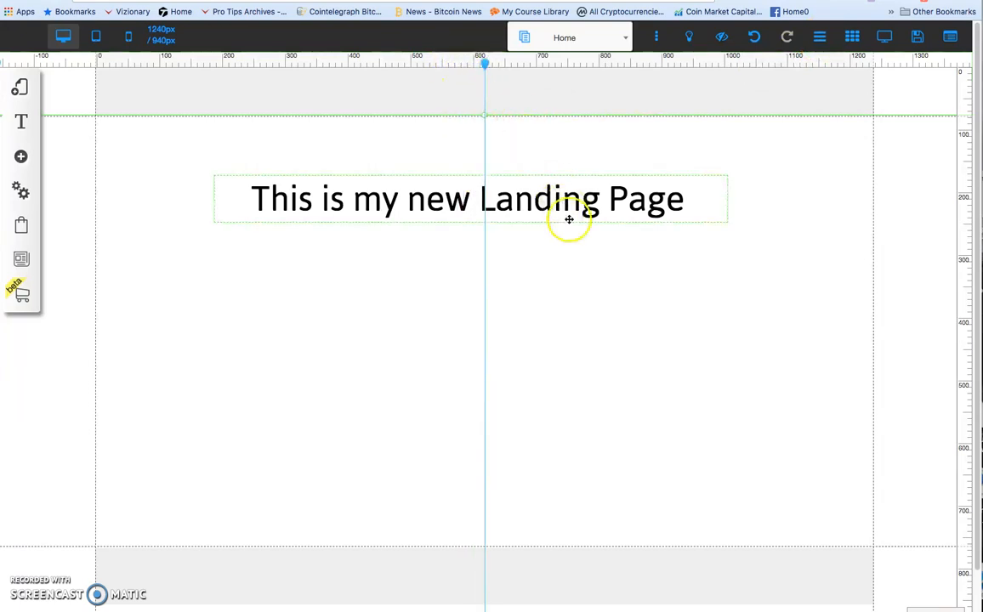
pyautogui.click(545, 201)
pyautogui.moveTo(545, 201); pyautogui.dragTo(553, 169)
pyautogui.click(555, 213)
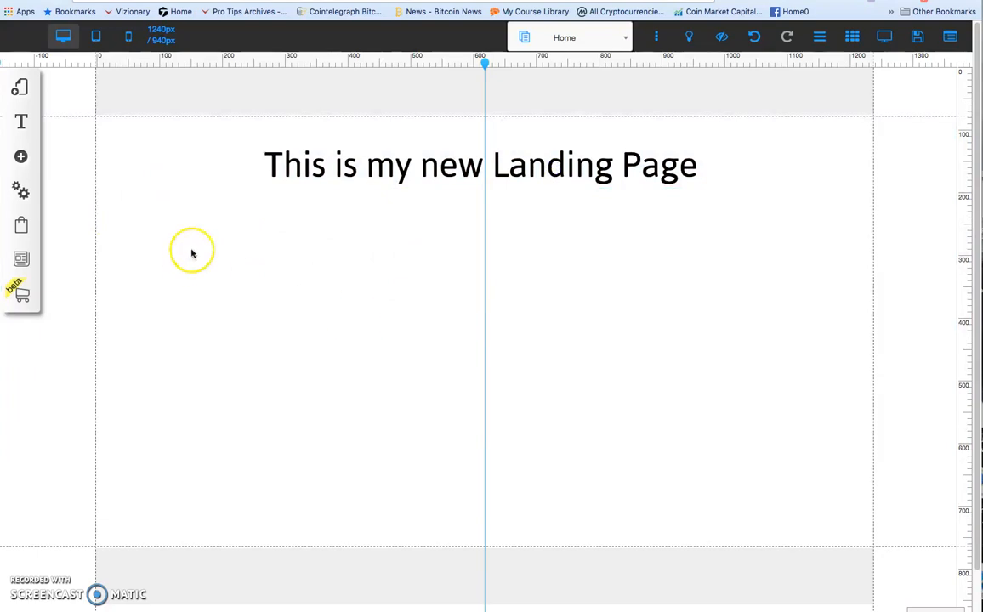
# Add a standard Image element below the title and close the element list.
pyautogui.click(21, 158)
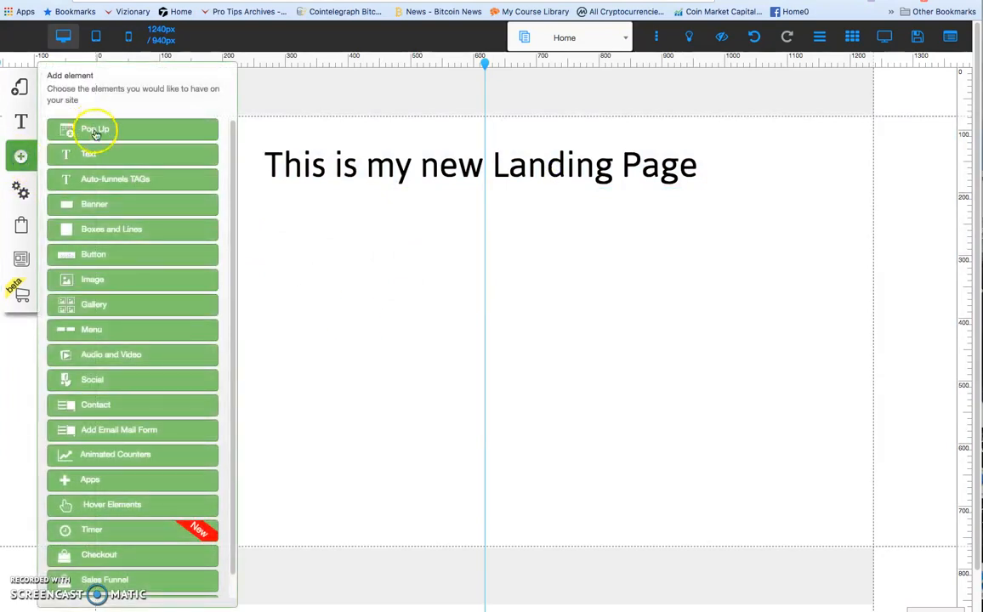
pyautogui.click(102, 284)
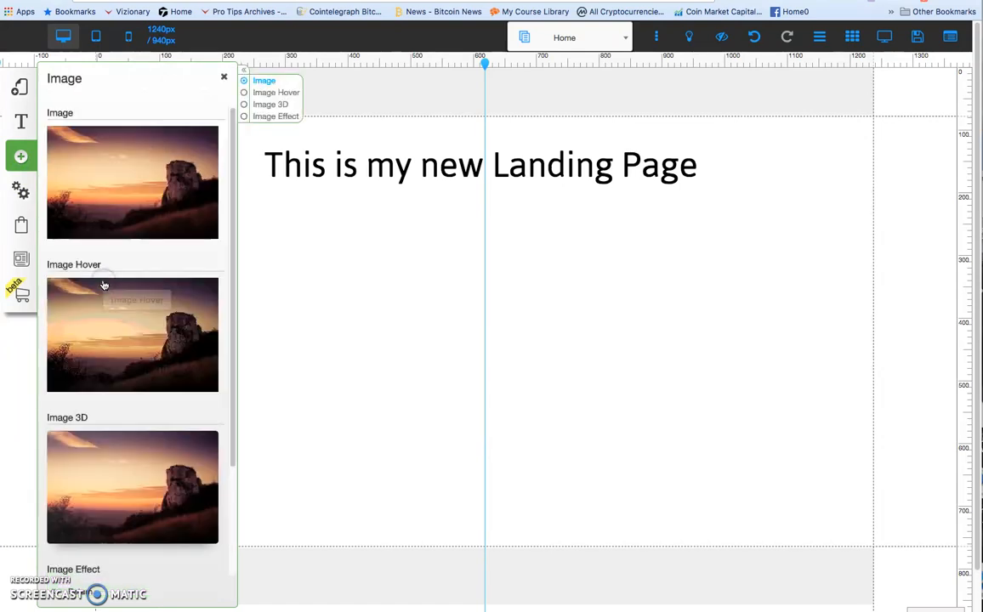
pyautogui.click(129, 174)
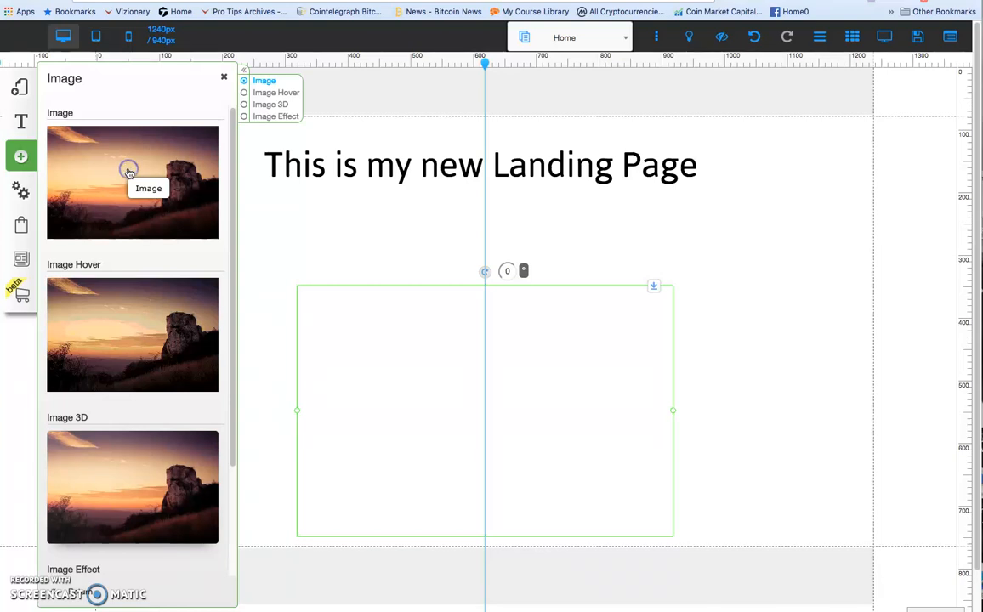
pyautogui.click(224, 78)
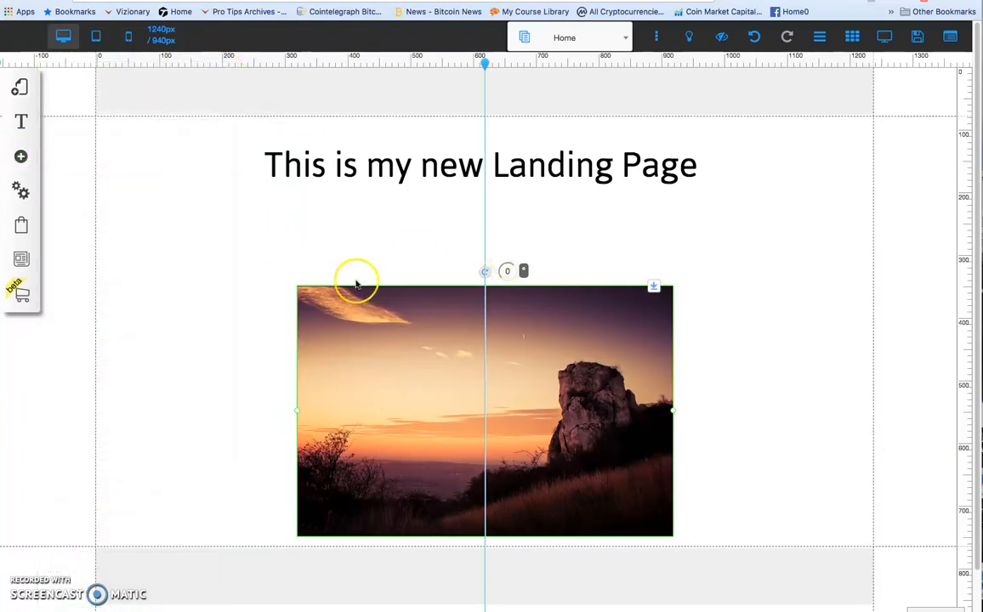
# Replace the placeholder image with the Business collection photo of the man in glasses facing sideways.
pyautogui.click(404, 356)
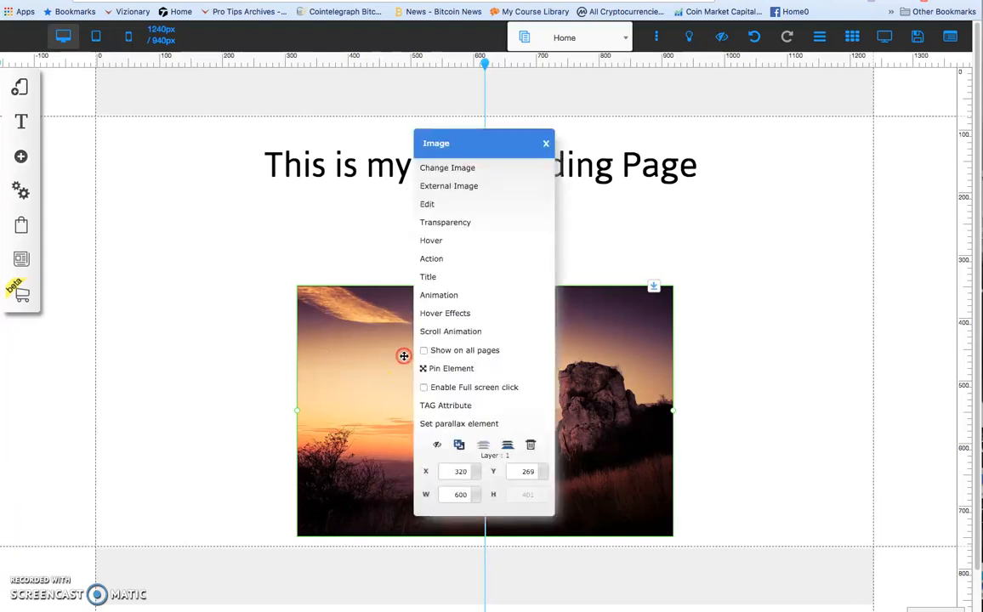
pyautogui.click(429, 167)
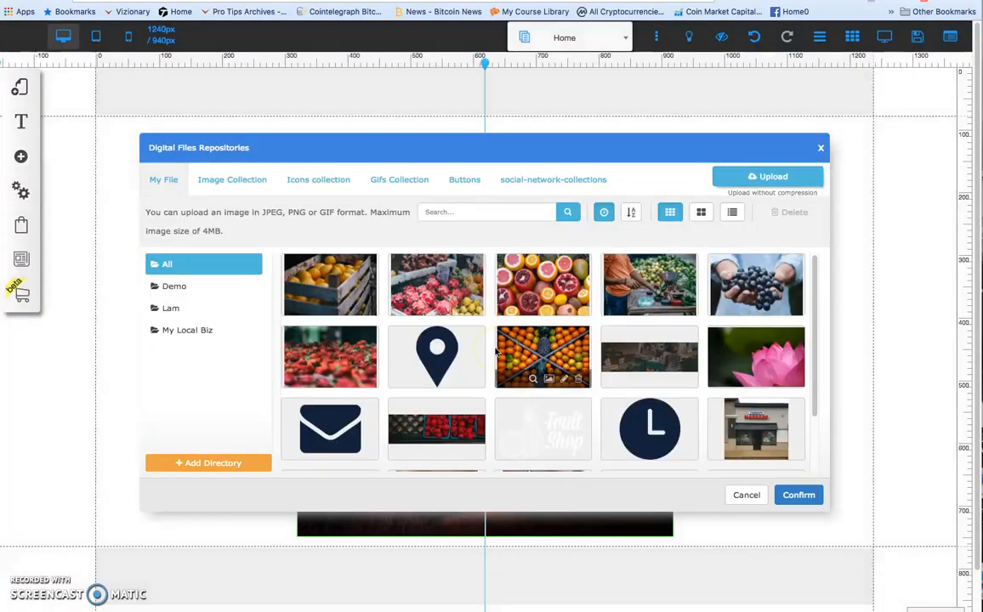
pyautogui.click(239, 181)
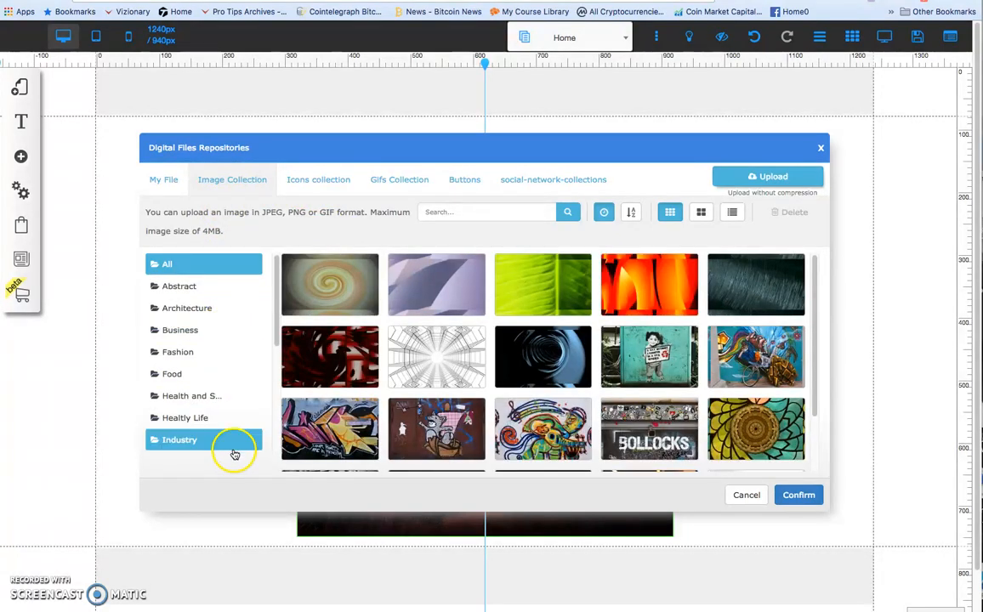
pyautogui.click(189, 332)
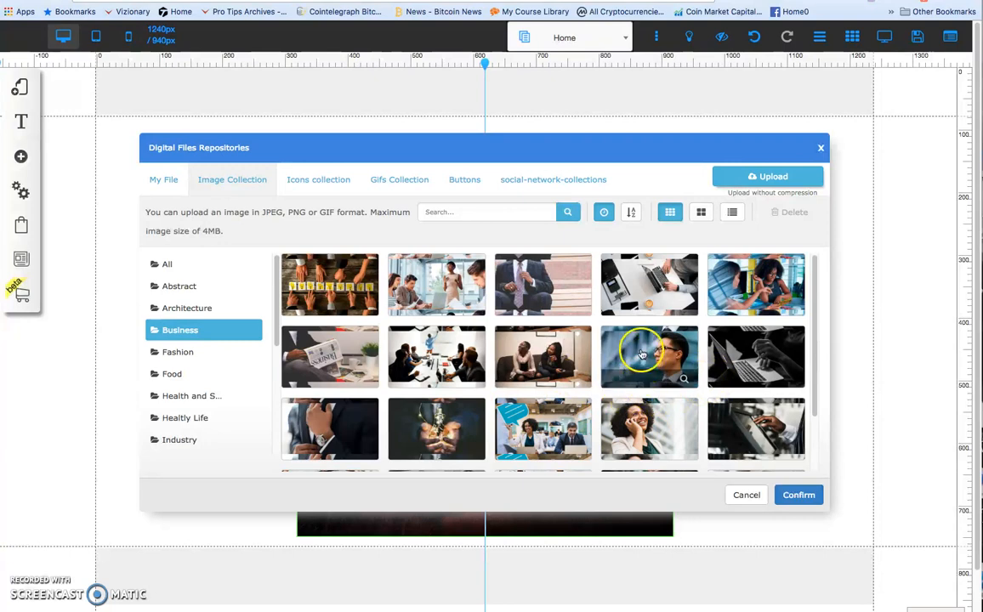
pyautogui.click(640, 351)
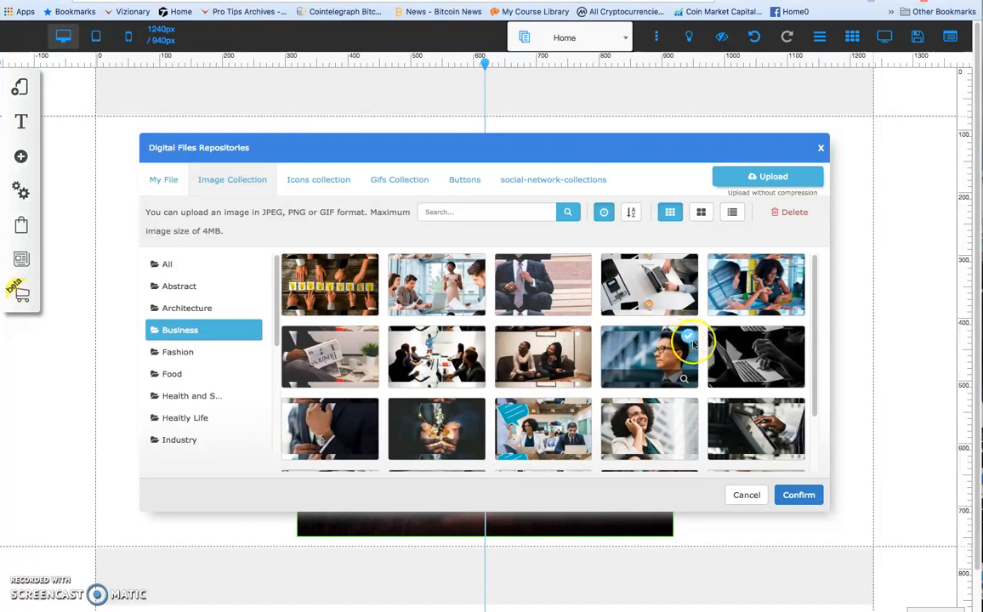
pyautogui.click(796, 493)
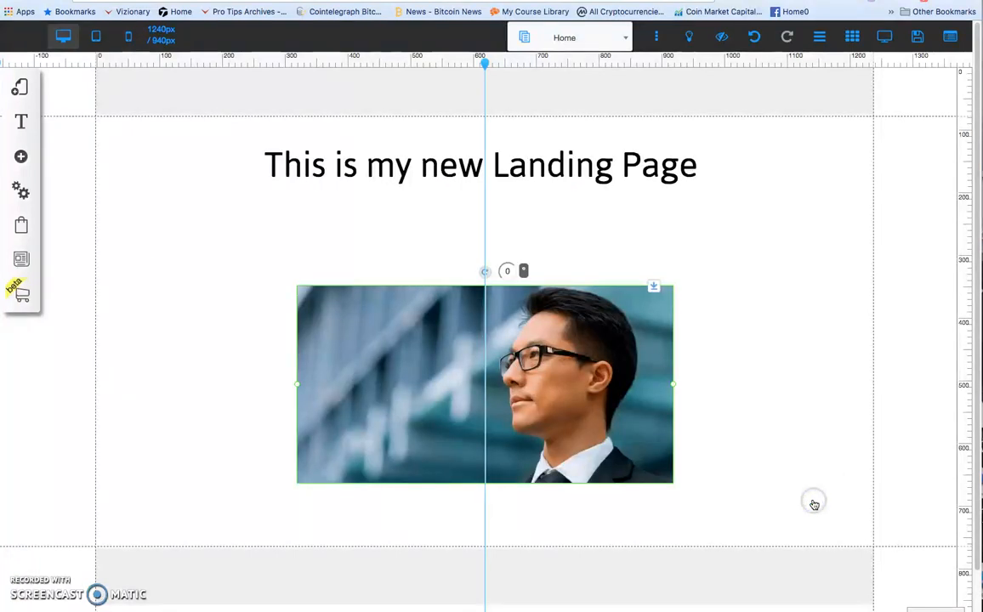
# Enlarge the image to about 1118 px wide, centered on the guide, and move it up against the title.
pyautogui.moveTo(298, 387); pyautogui.dragTo(126, 332)
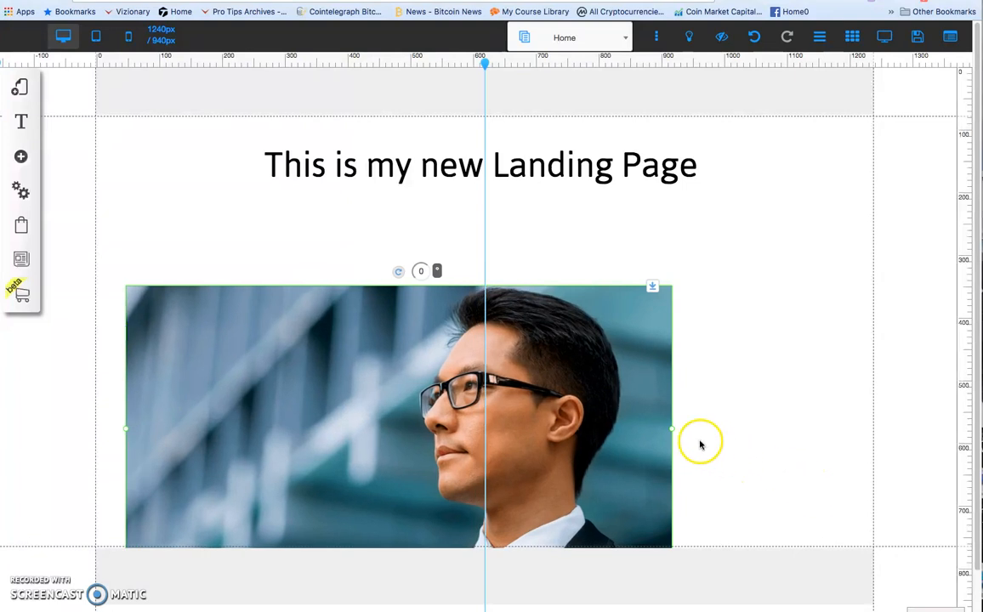
pyautogui.moveTo(669, 431); pyautogui.dragTo(772, 443)
pyautogui.moveTo(577, 381); pyautogui.dragTo(578, 292)
pyautogui.click(547, 306)
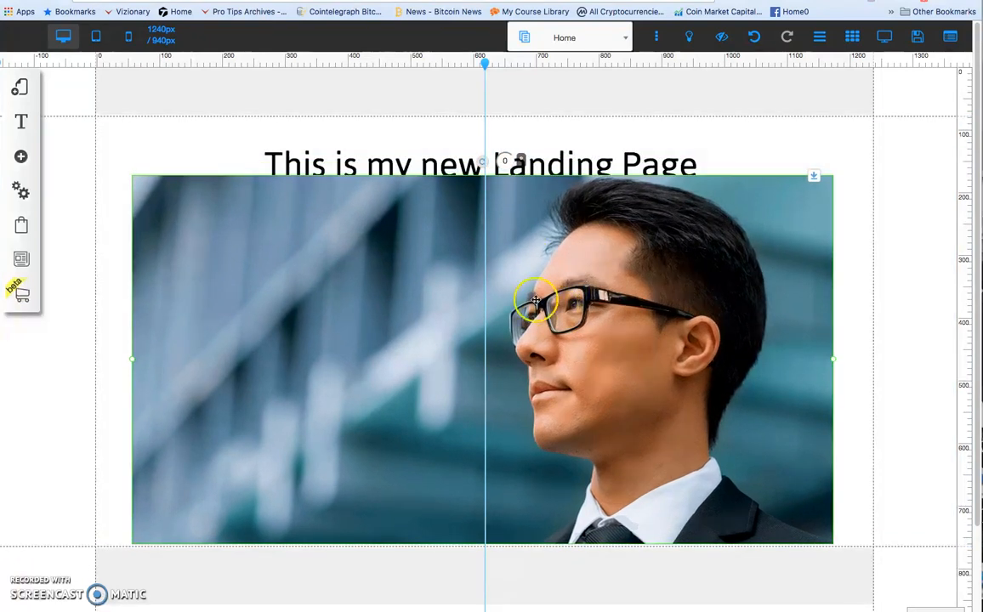
# Send the image one layer back so that it sits behind the title.
pyautogui.click(526, 232)
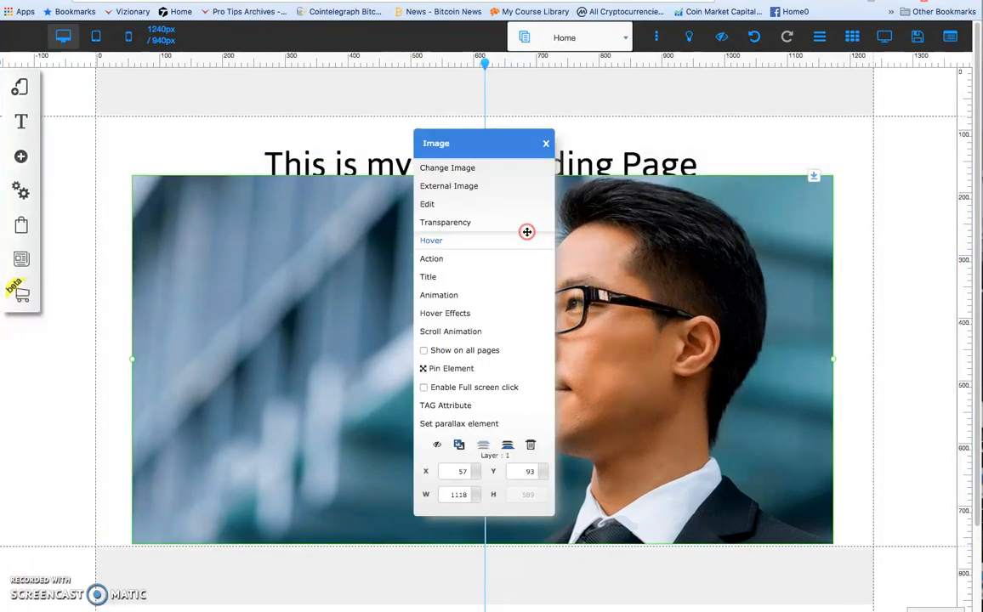
pyautogui.click(506, 451)
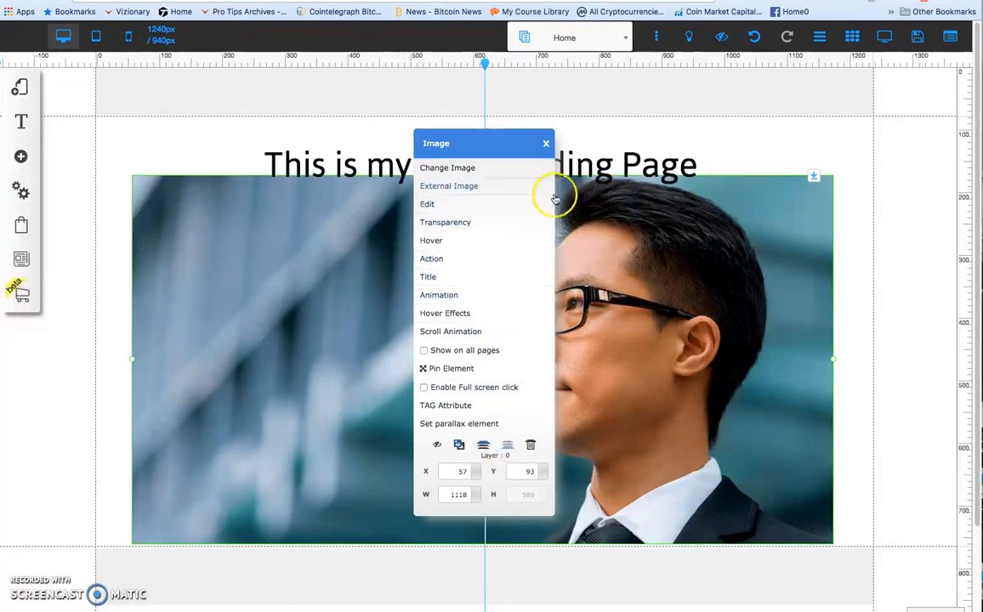
pyautogui.click(547, 144)
# Move the title onto the upper-left part of the image and change its text color to white.
pyautogui.moveTo(548, 146); pyautogui.dragTo(403, 207)
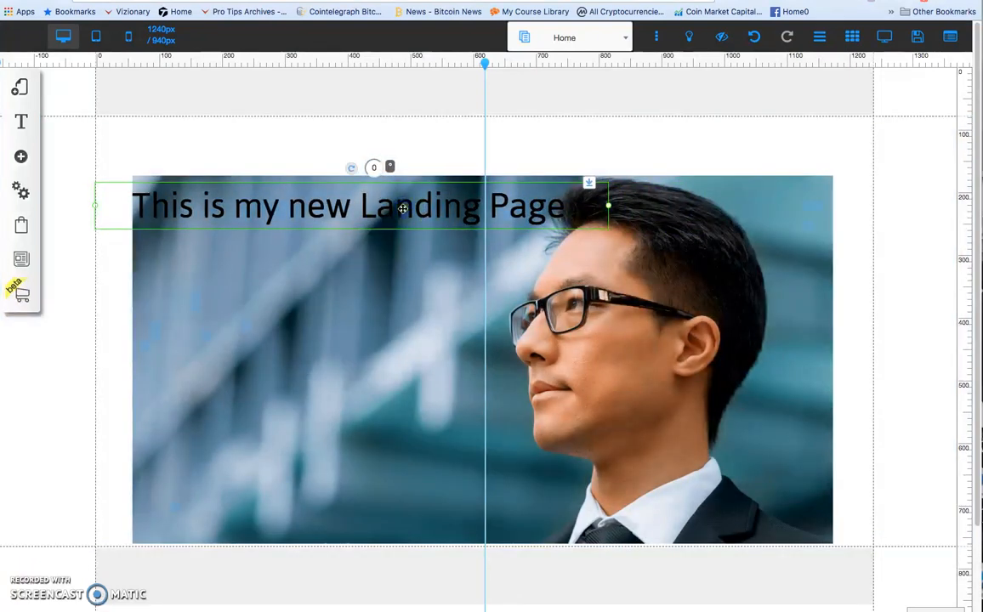
pyautogui.click(404, 208)
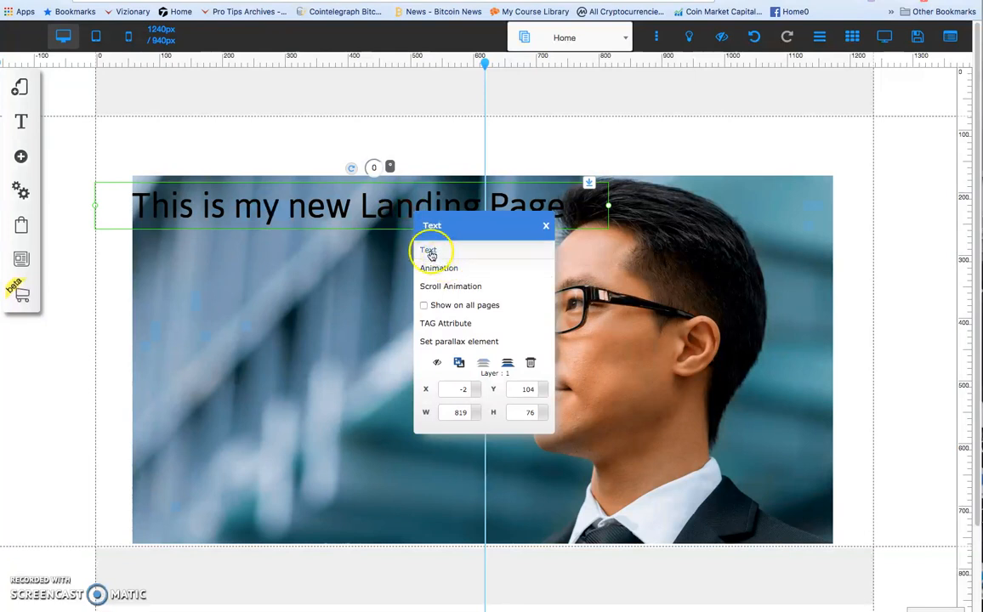
pyautogui.click(428, 249)
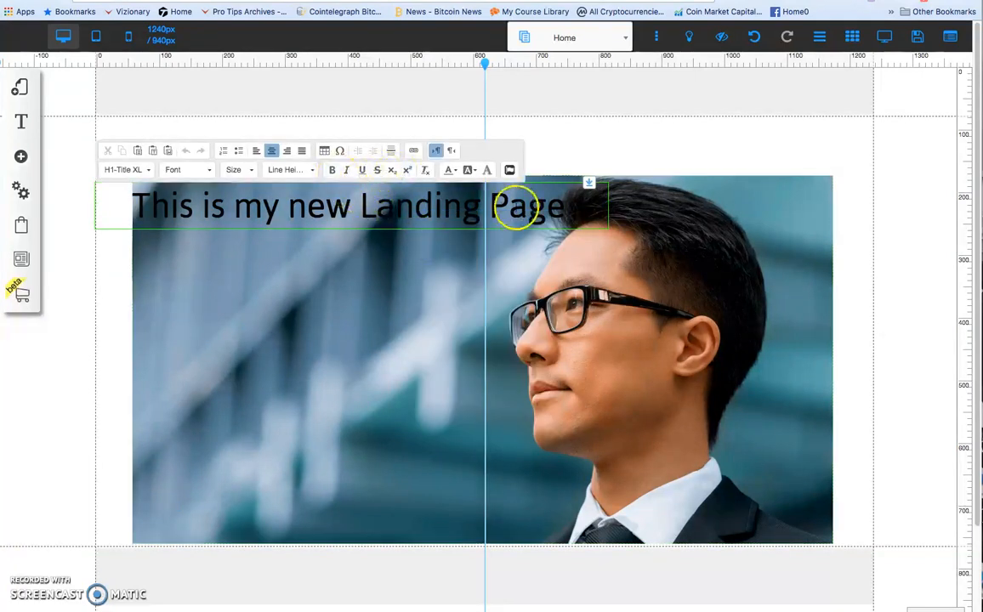
pyautogui.moveTo(603, 209); pyautogui.dragTo(151, 194)
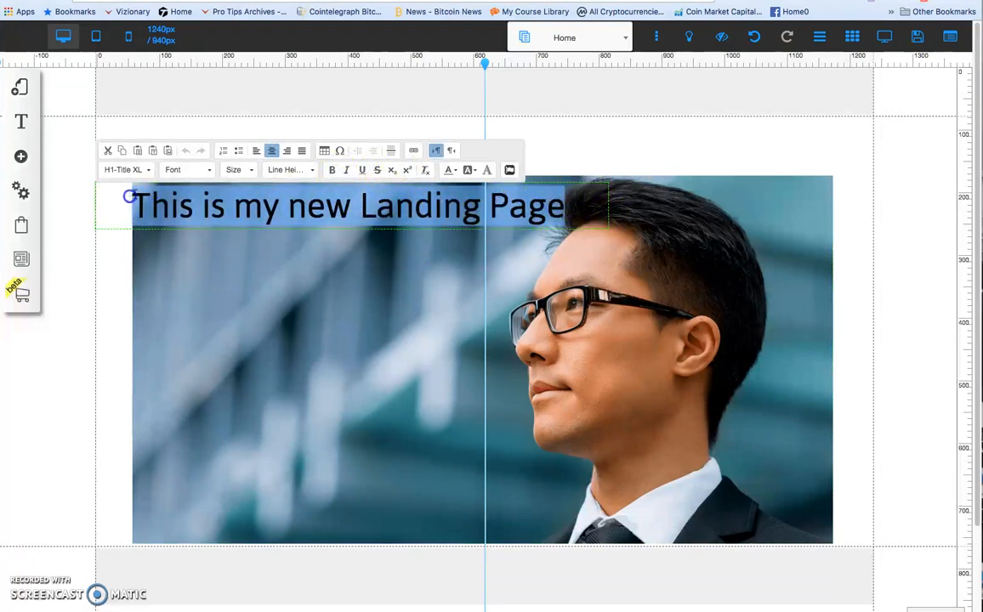
pyautogui.click(456, 173)
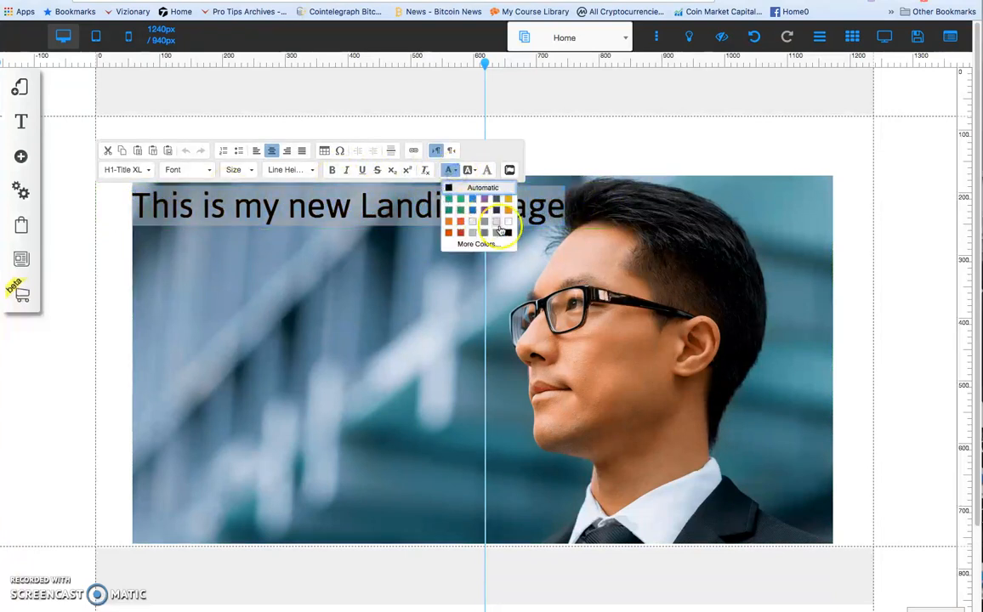
pyautogui.click(509, 225)
pyautogui.click(428, 261)
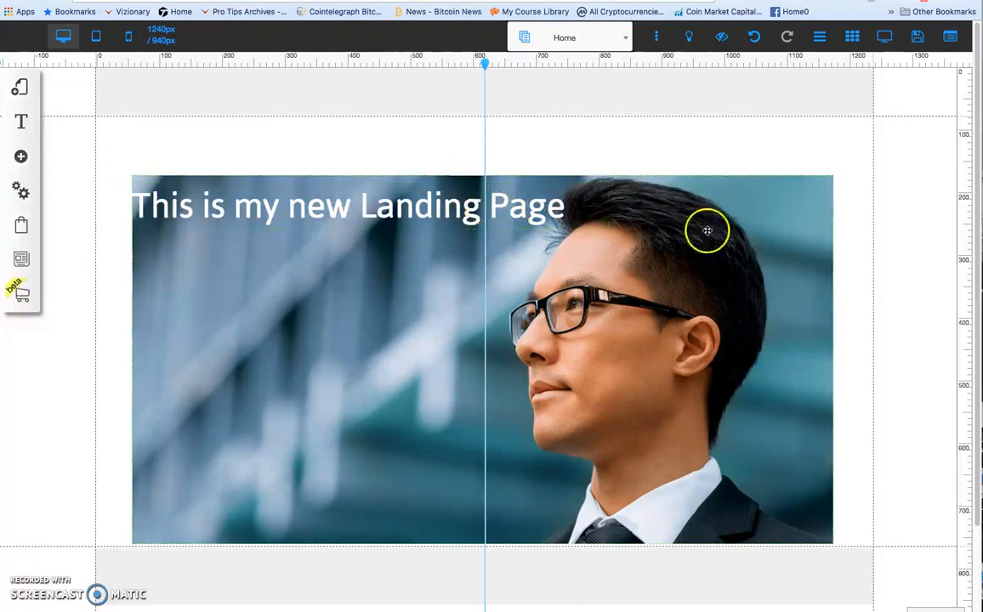
# Move the image and its overlaid title up near the top edge of the page's content area.
pyautogui.click(766, 240)
pyautogui.moveTo(766, 241)
pyautogui.mouseDown()
pyautogui.moveTo(769, 223)
pyautogui.moveTo(759, 260)
pyautogui.mouseUp()
pyautogui.moveTo(426, 218); pyautogui.dragTo(435, 250)
pyautogui.moveTo(737, 237); pyautogui.dragTo(719, 174)
pyautogui.moveTo(414, 246); pyautogui.dragTo(395, 188)
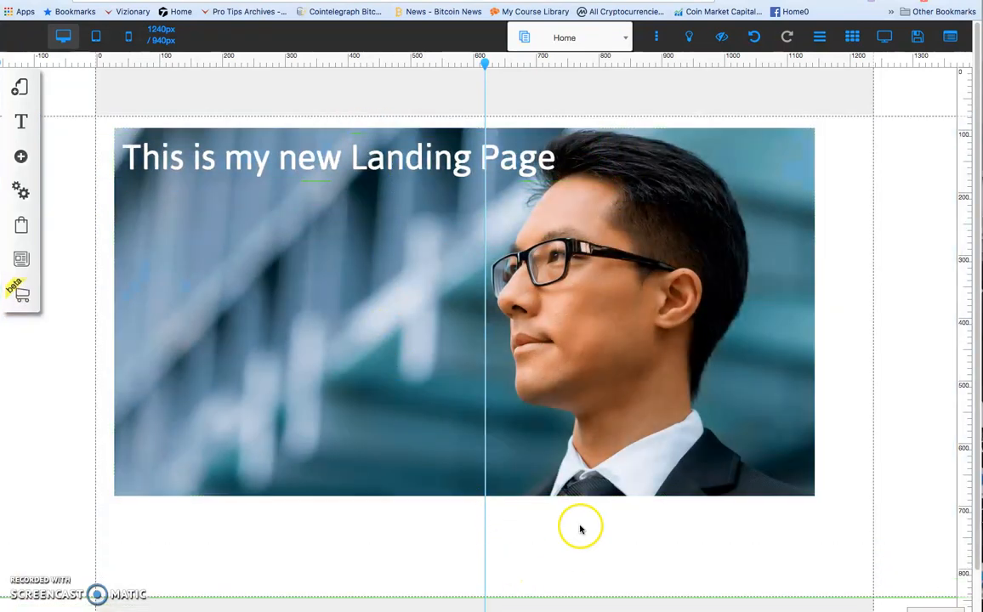
# Add the Contact form that has Email and First name fields and a dark Enviar button to the page.
pyautogui.scroll(-1, 854, 374)
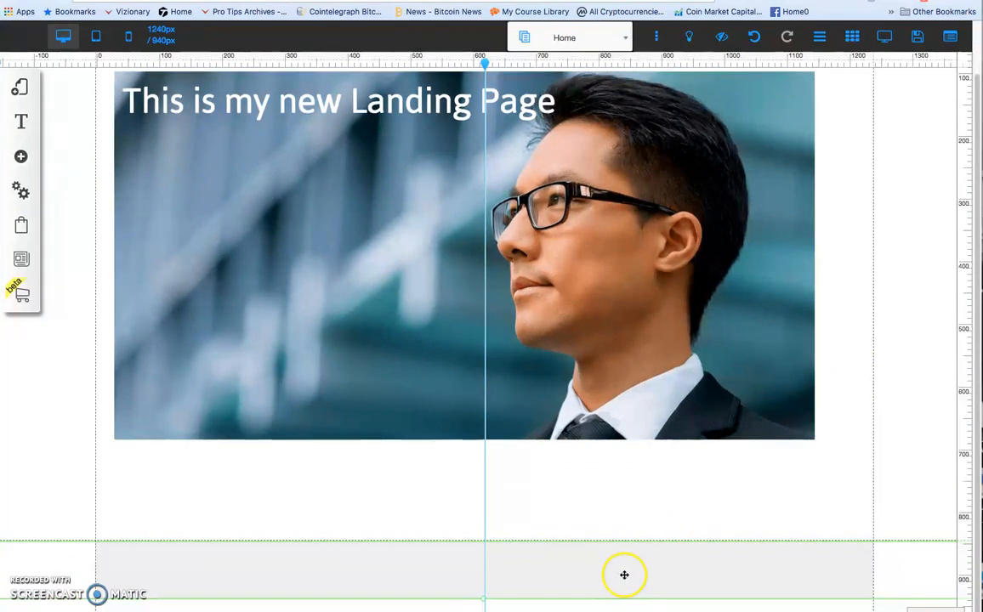
pyautogui.click(21, 159)
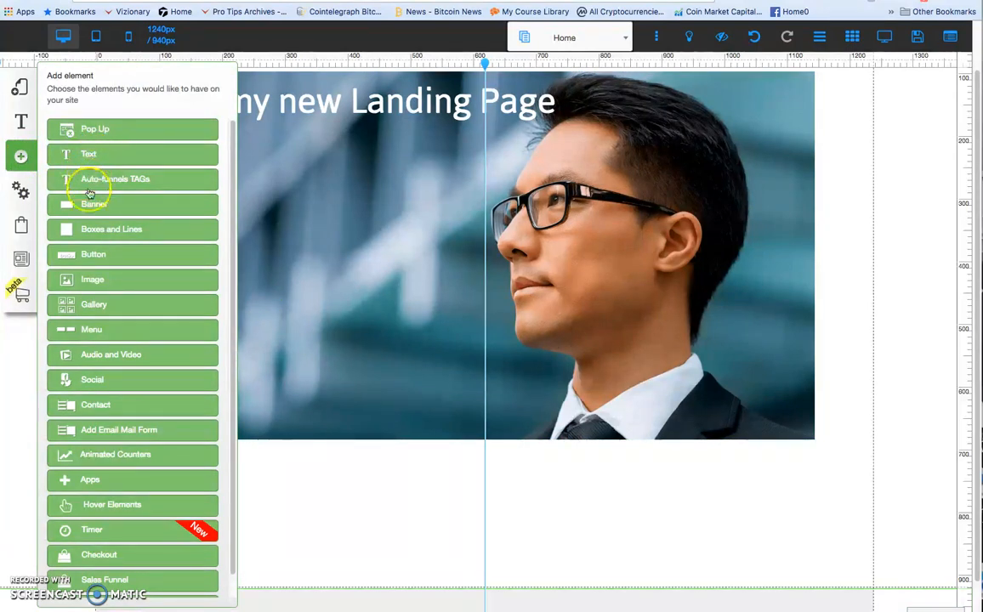
pyautogui.click(96, 406)
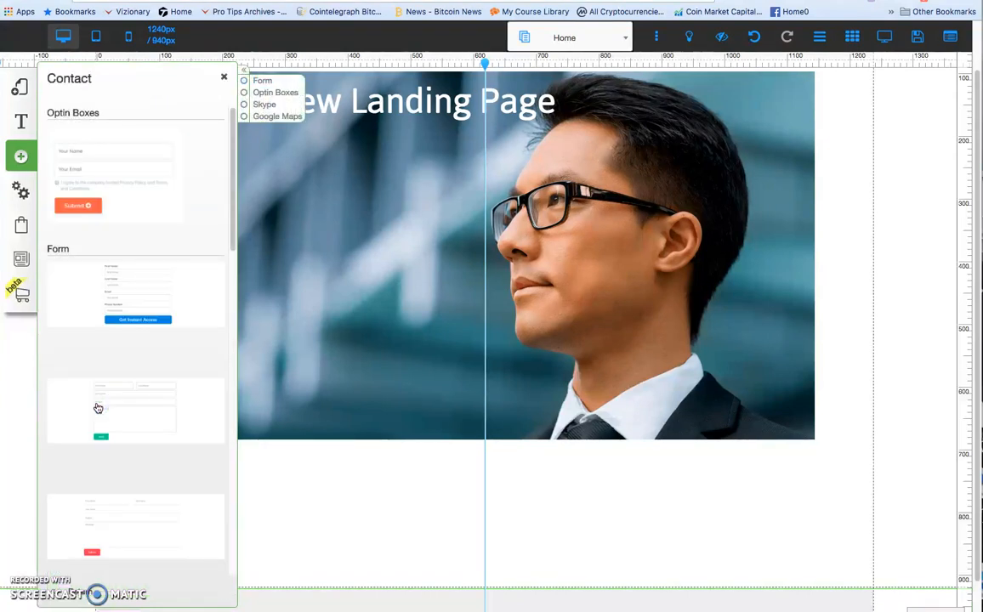
pyautogui.scroll(-5, 155, 164)
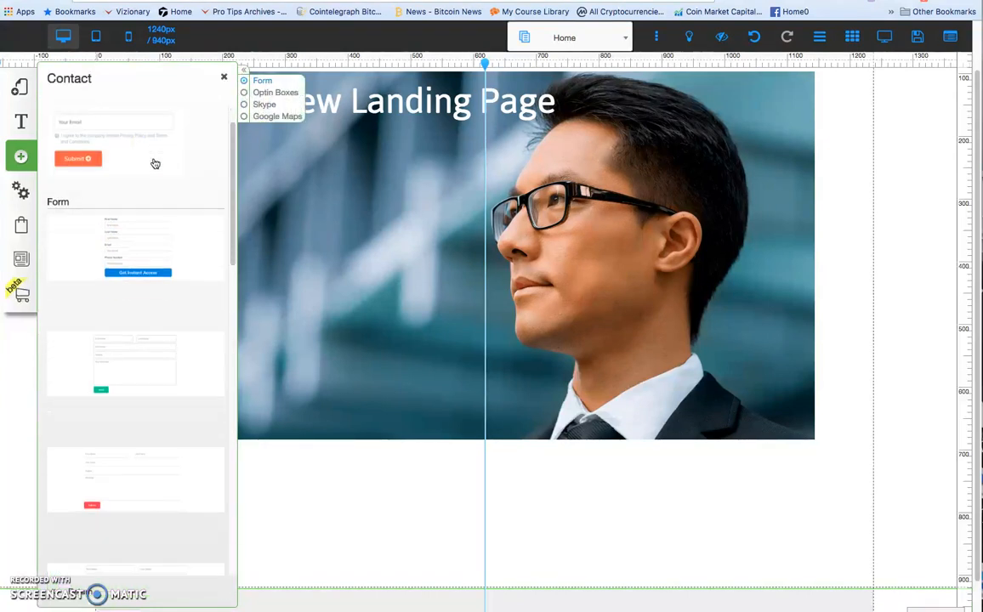
pyautogui.scroll(-3, 154, 163)
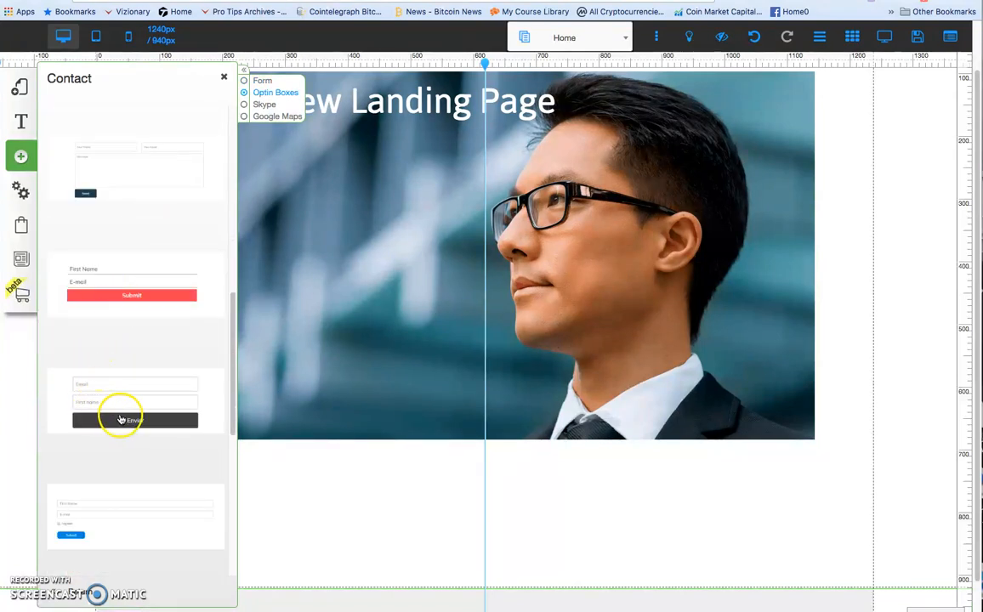
pyautogui.moveTo(126, 422); pyautogui.dragTo(485, 323)
# Extend the content area downward and place the form below the image, roughly centered on the vertical guide.
pyautogui.moveTo(548, 259); pyautogui.dragTo(559, 449)
pyautogui.scroll(-1, 812, 457)
pyautogui.moveTo(636, 578); pyautogui.dragTo(636, 611)
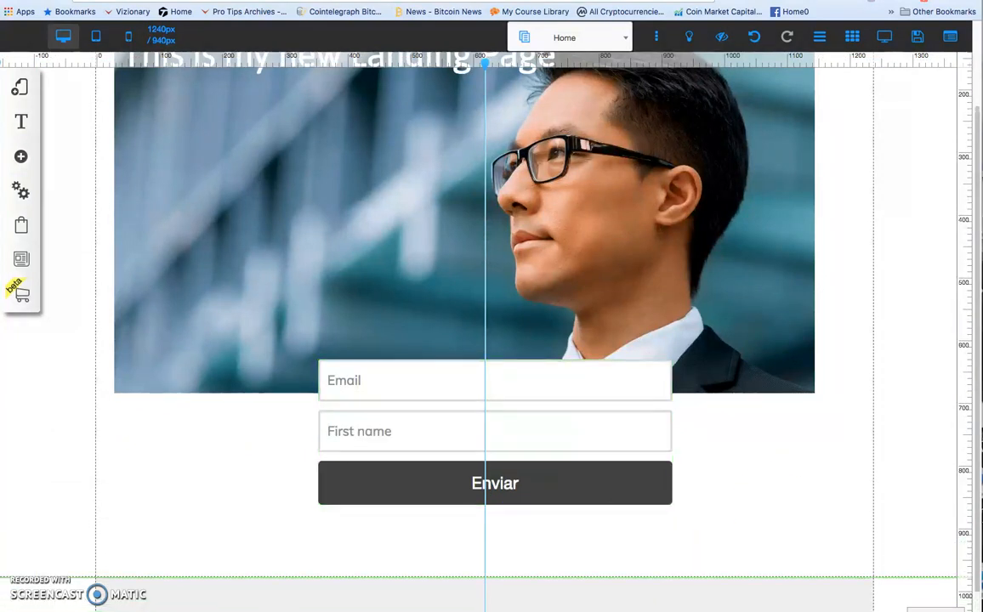
pyautogui.moveTo(568, 454); pyautogui.dragTo(566, 499)
pyautogui.moveTo(538, 454); pyautogui.dragTo(528, 455)
pyautogui.click(617, 352)
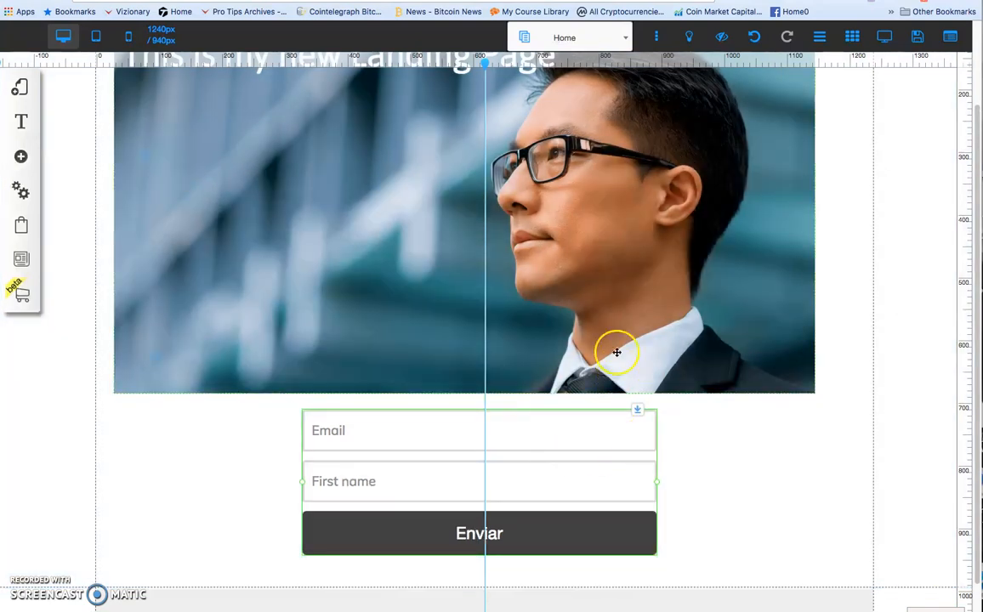
# Open the form's Configure Received Email Response settings for editing.
pyautogui.rightClick(514, 432)
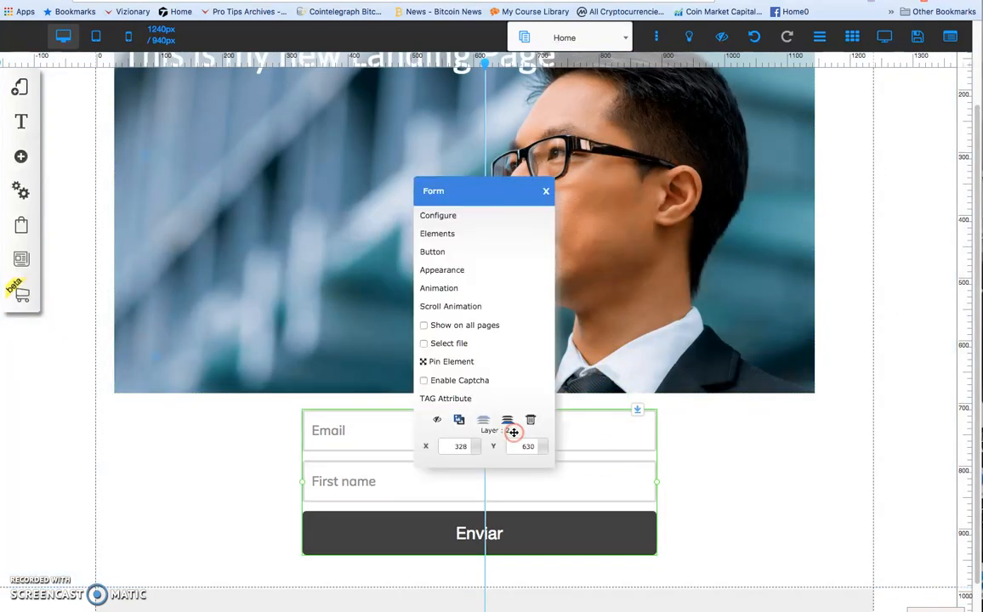
pyautogui.click(439, 216)
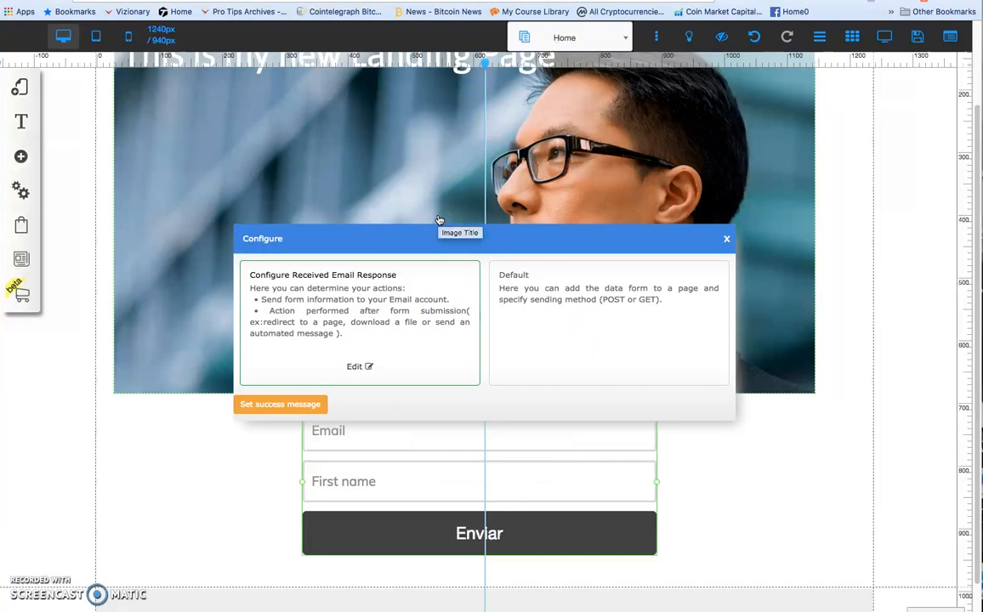
pyautogui.click(354, 366)
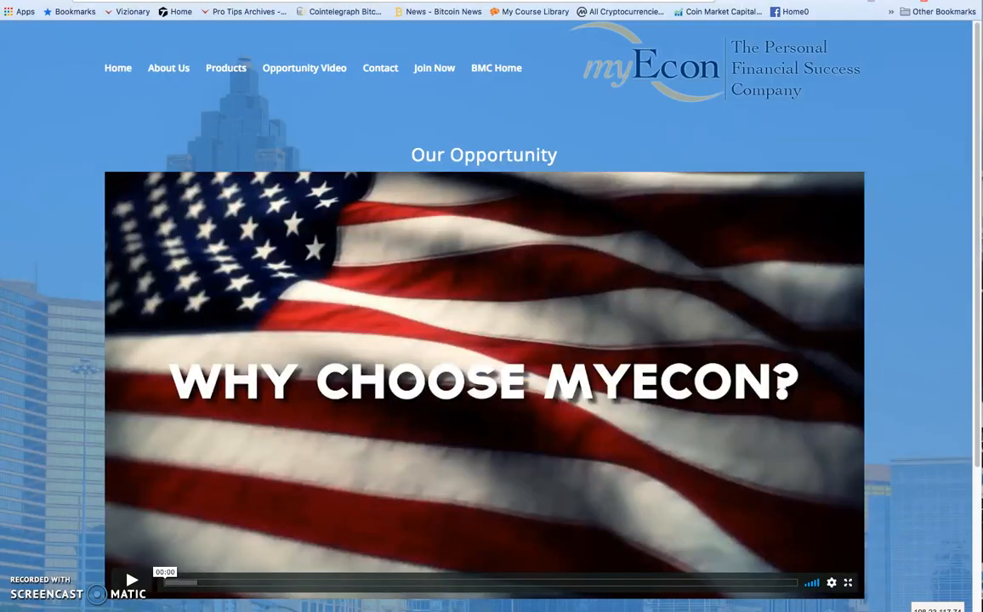
# Copy the web address of the myEcon opportunity video page and return to the page builder.
pyautogui.rightClick(281, 1)
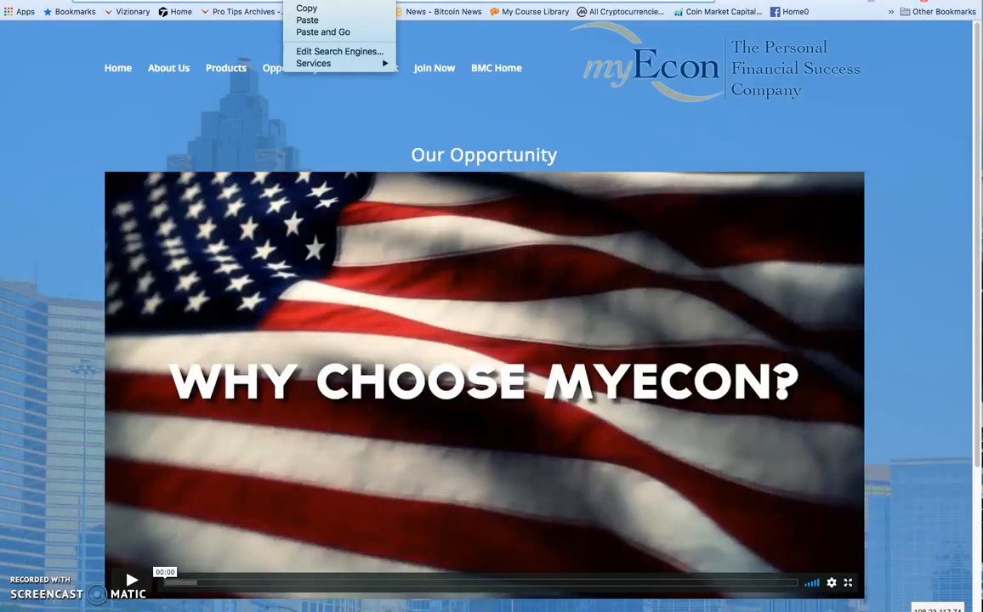
pyautogui.click(301, 6)
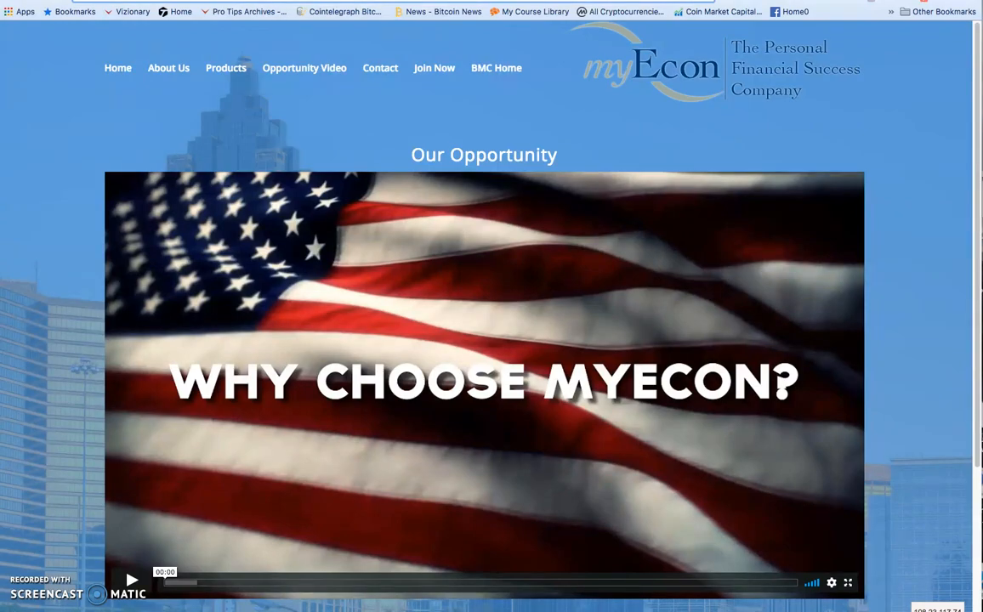
pyautogui.click(412, 1)
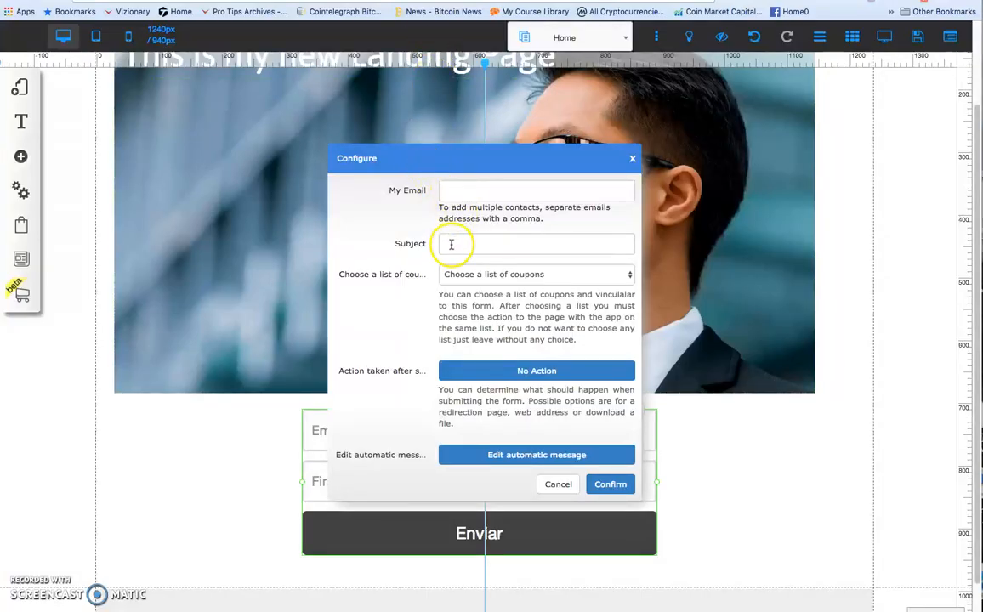
pyautogui.click(536, 372)
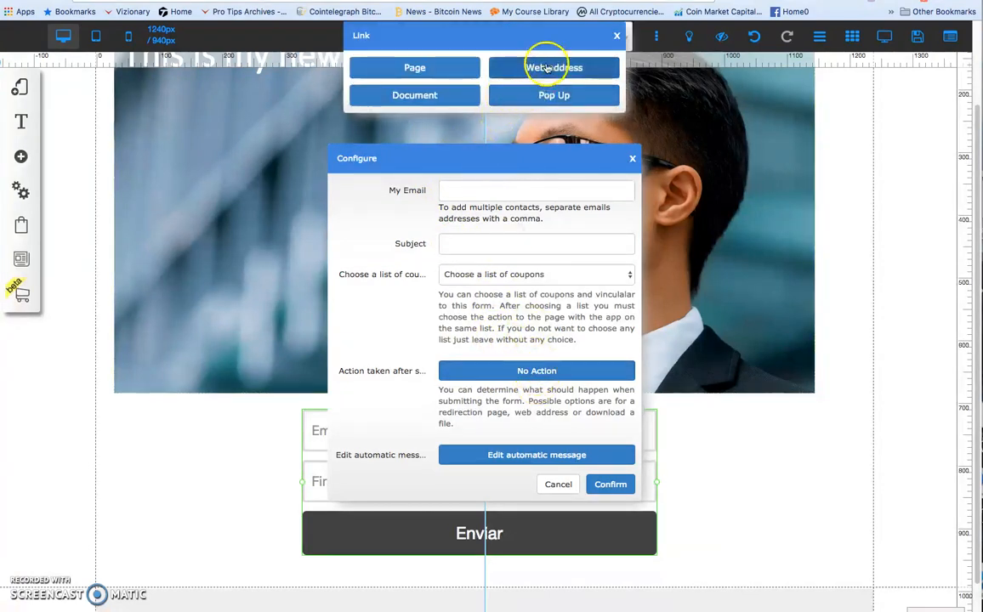
pyautogui.click(547, 68)
pyautogui.click(439, 102)
pyautogui.click(440, 102)
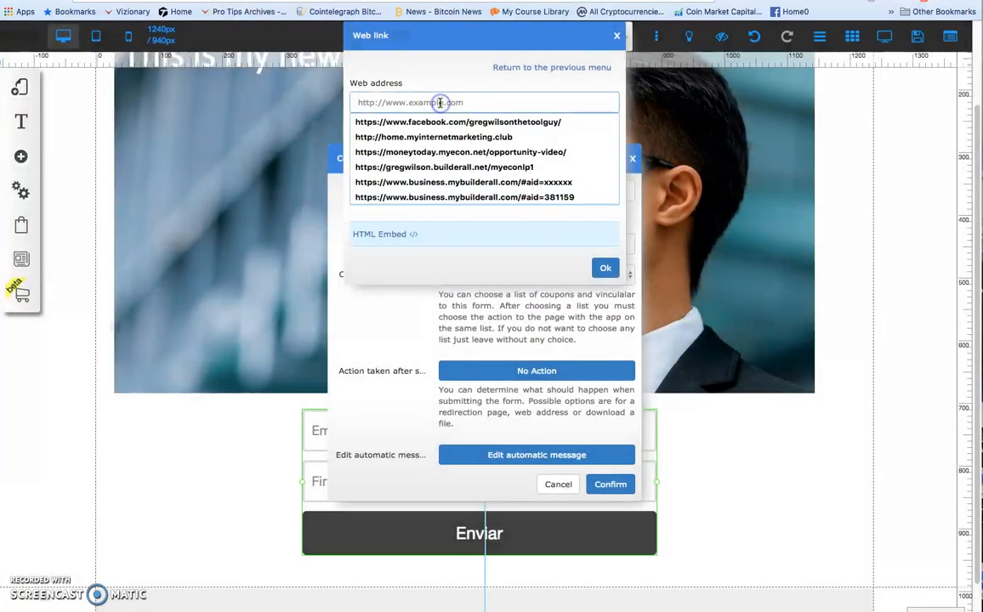
pyautogui.press('super+v')
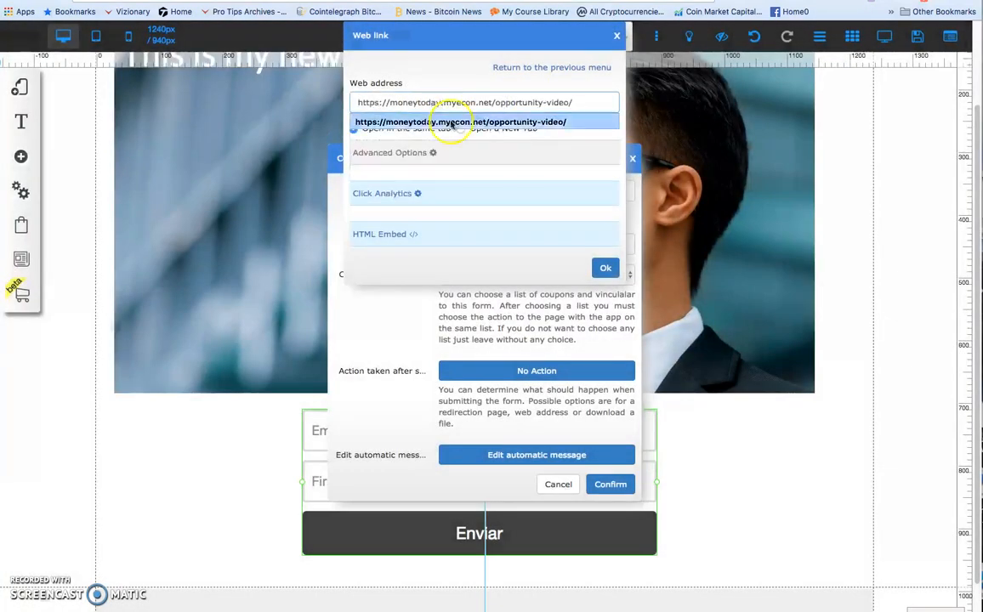
pyautogui.click(600, 269)
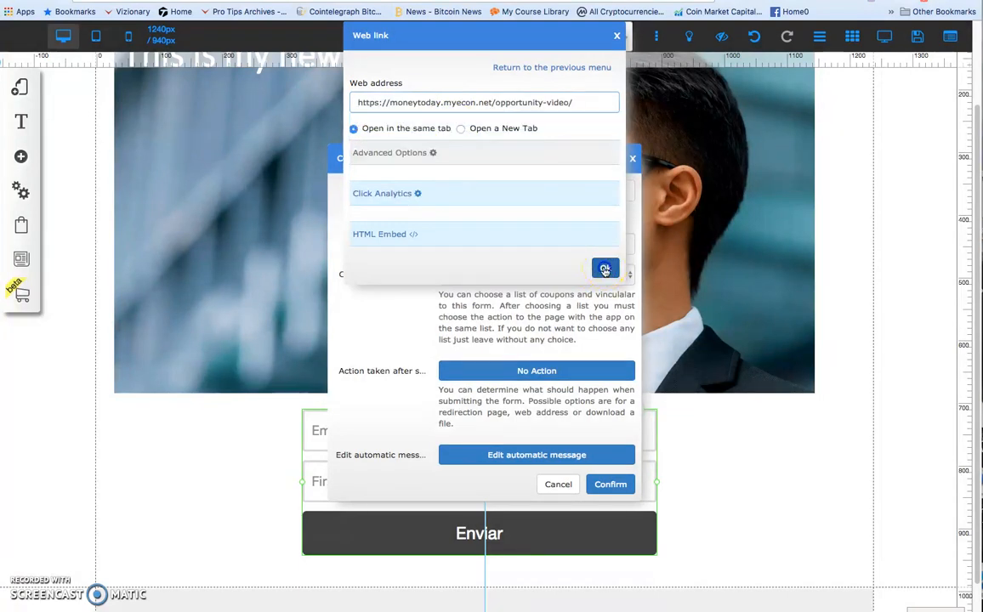
# Fill in the form's recipient email address and set the subject to "clicked my get more info button", saving the email response configuration.
pyautogui.click(463, 190)
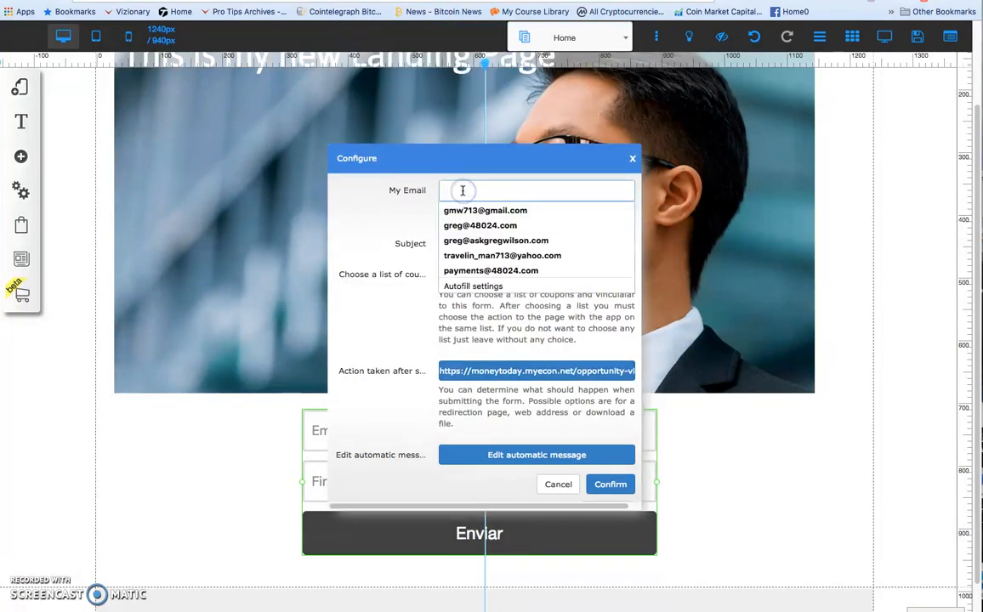
pyautogui.click(474, 211)
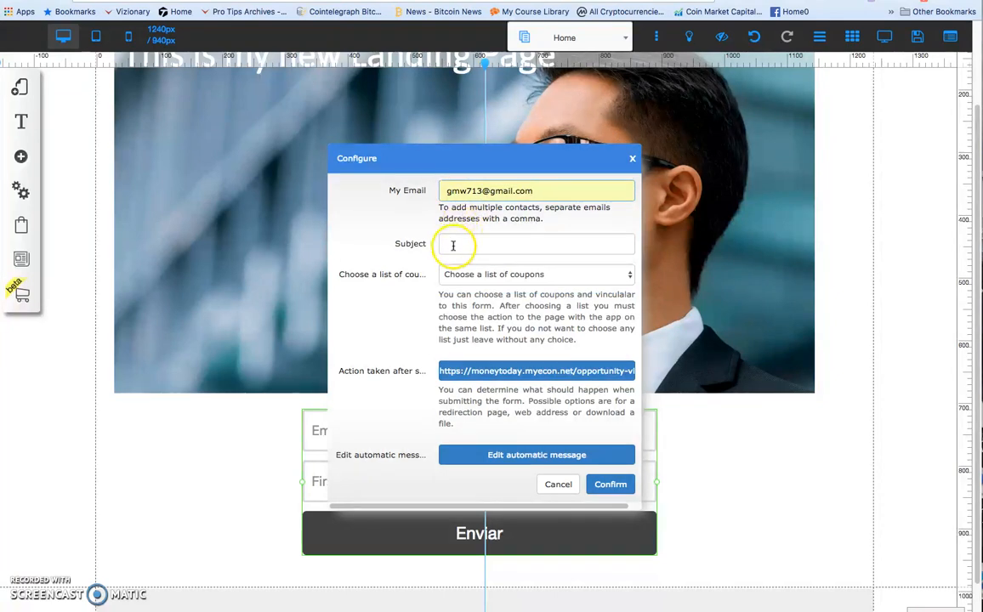
pyautogui.click(454, 245)
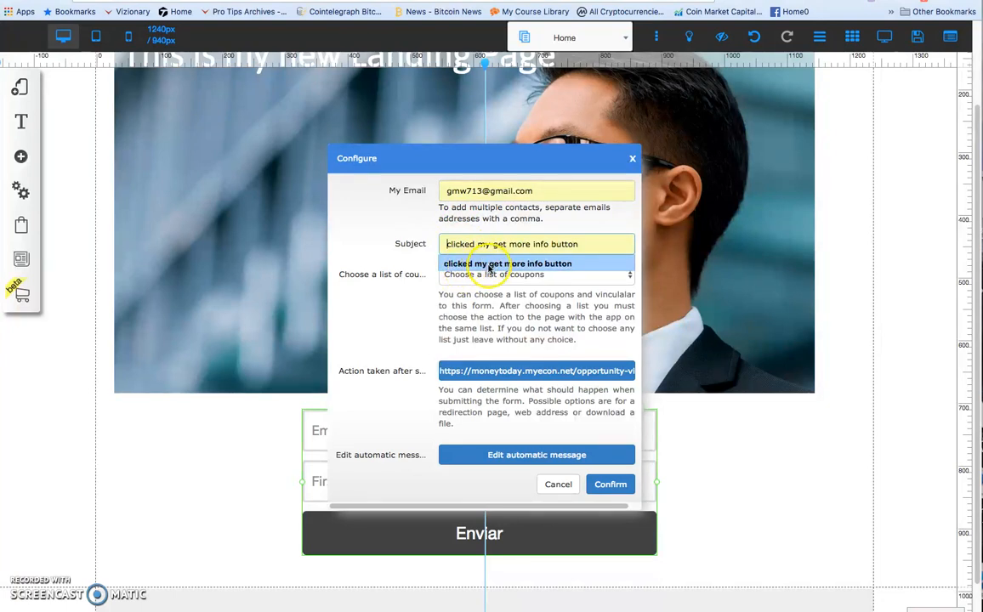
pyautogui.click(544, 264)
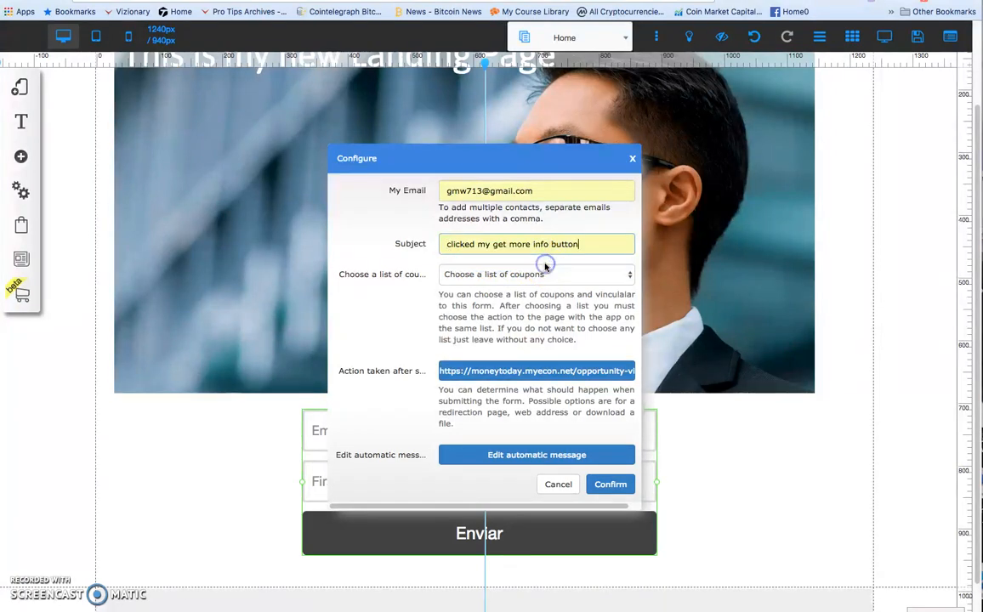
pyautogui.click(610, 484)
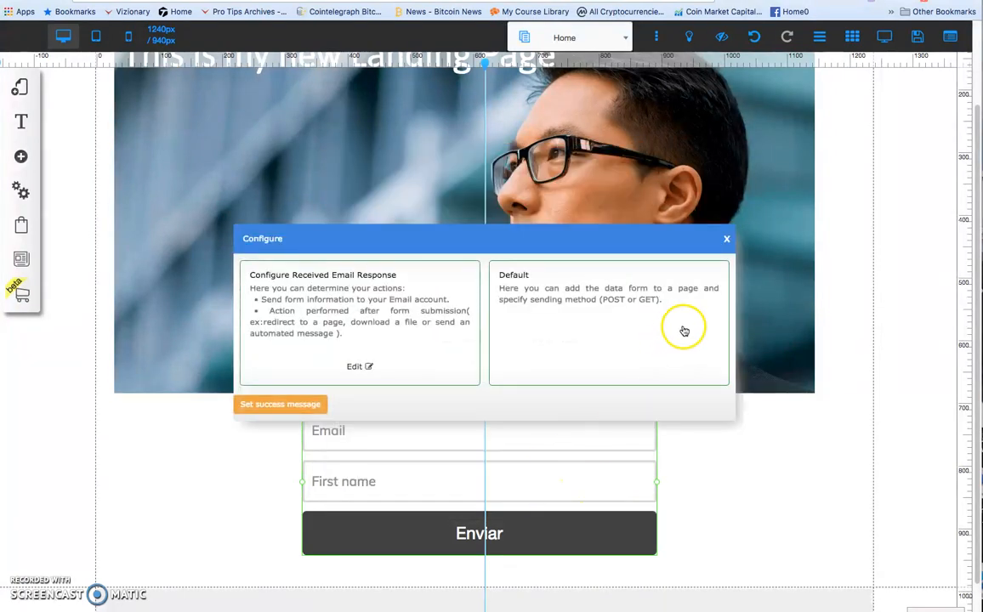
pyautogui.click(726, 239)
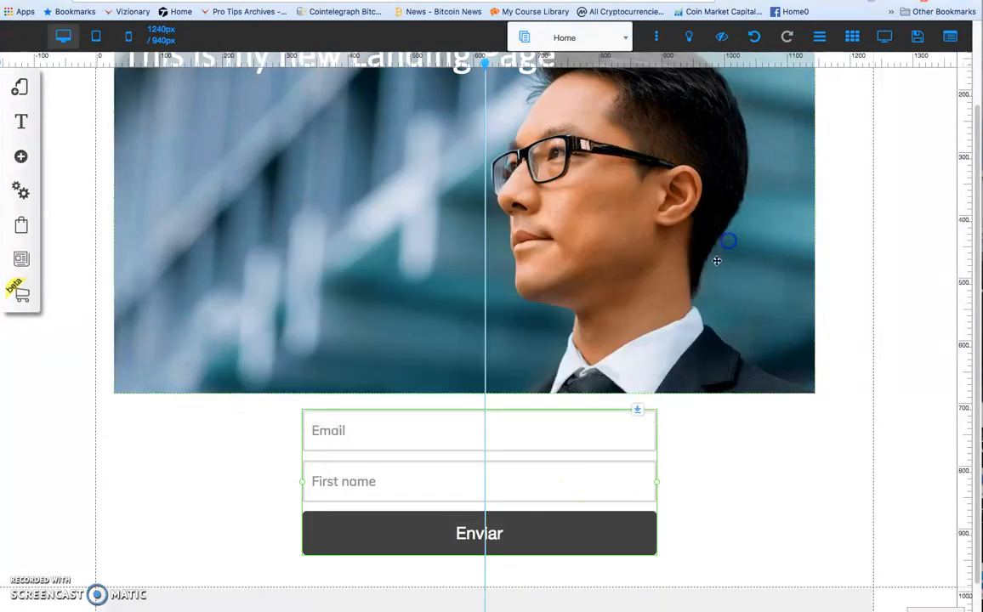
# Change the background color of the form's submit button to red in the form's custom style.
pyautogui.click(546, 531)
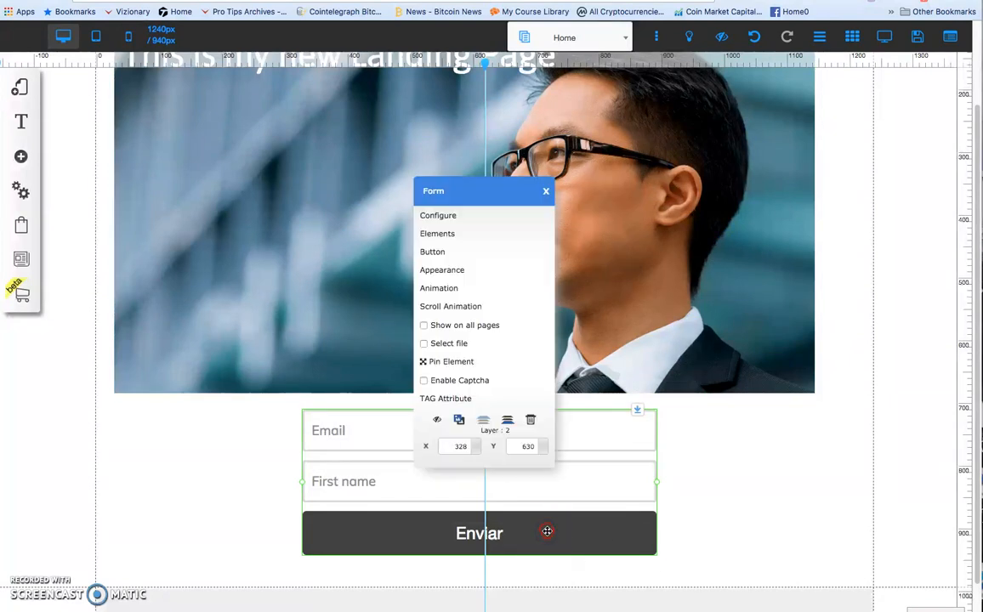
pyautogui.click(441, 272)
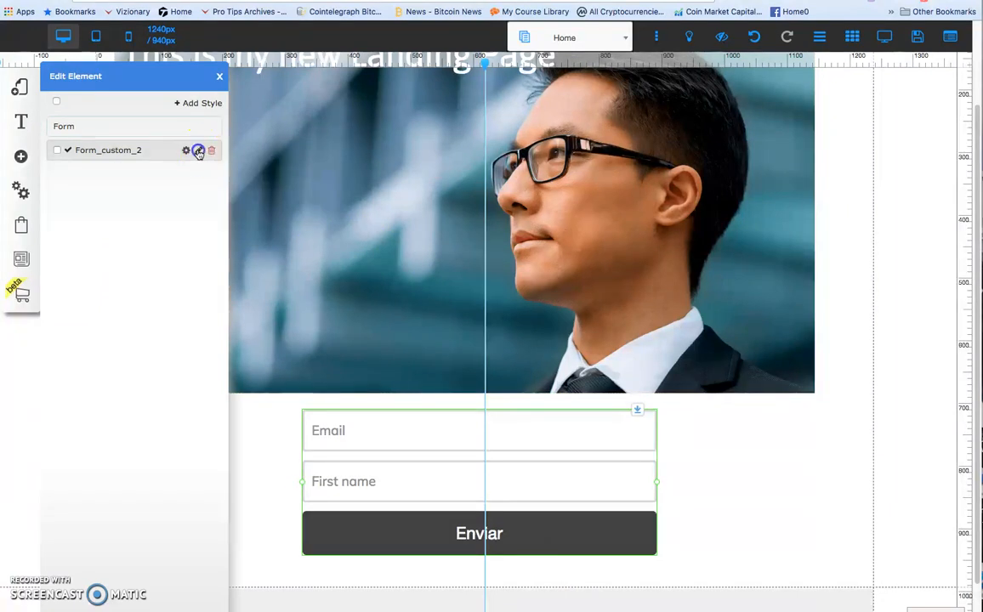
pyautogui.click(198, 150)
pyautogui.click(187, 153)
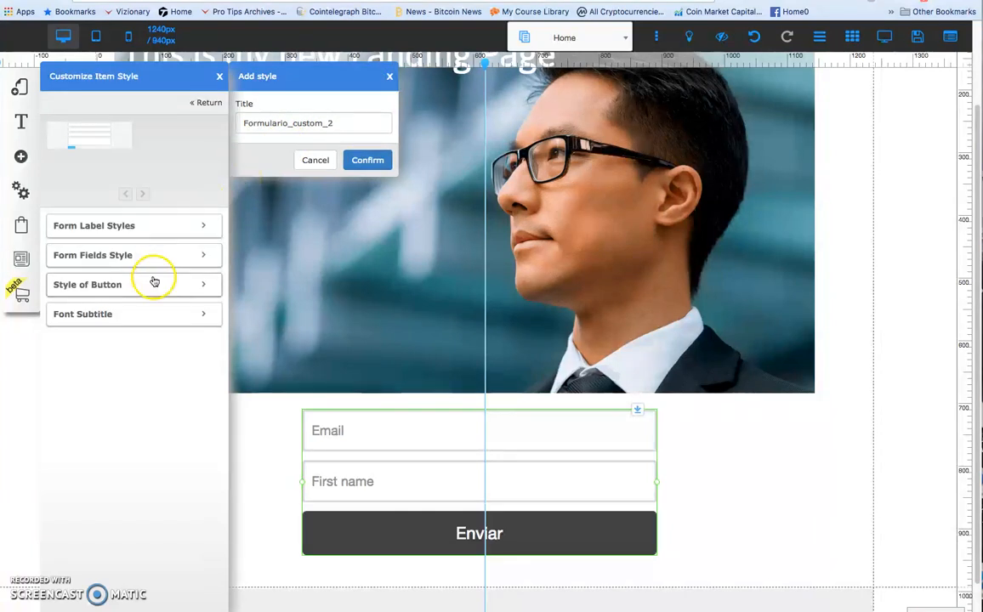
pyautogui.click(206, 286)
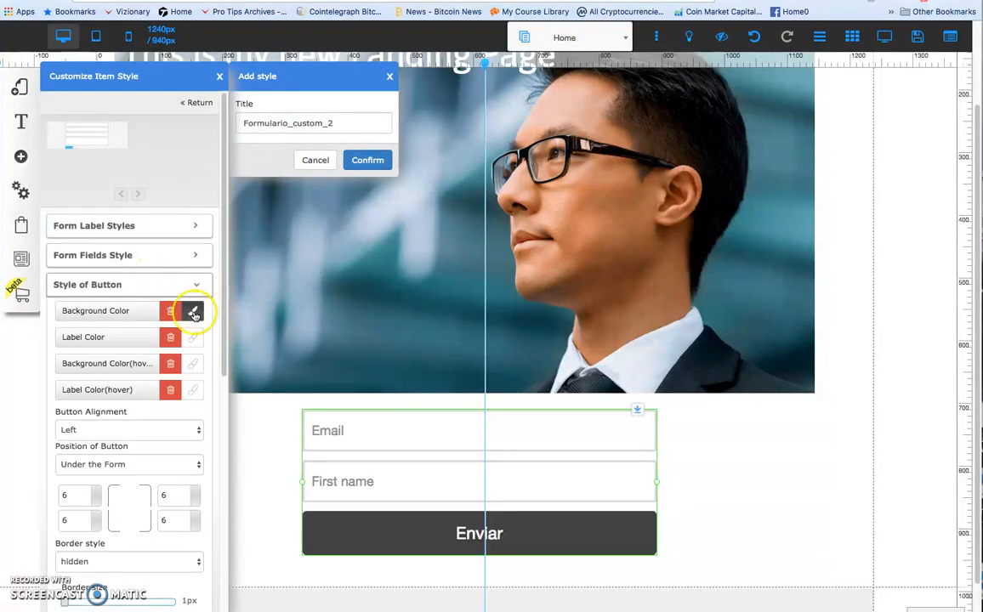
pyautogui.click(194, 314)
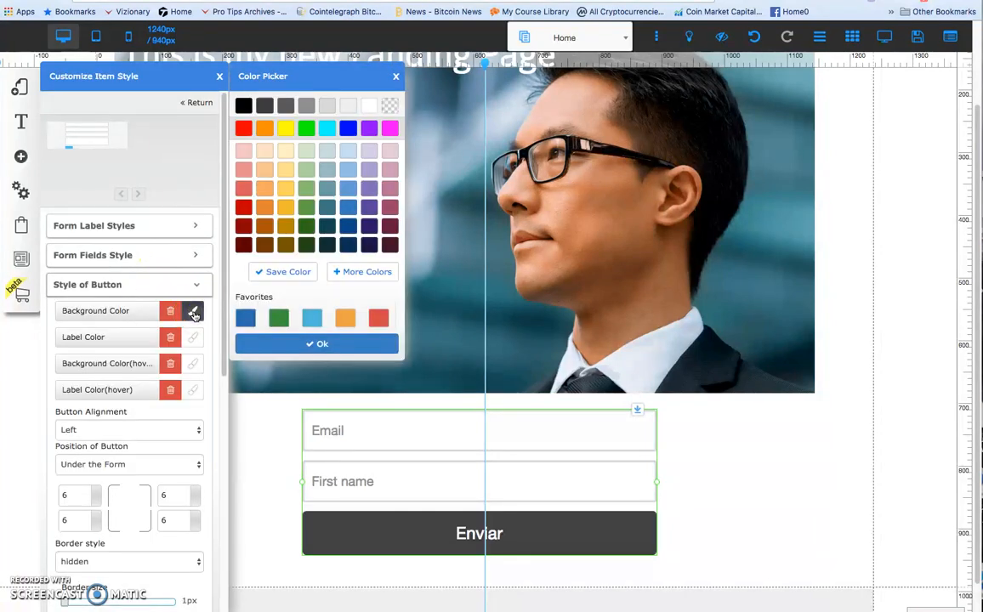
pyautogui.click(243, 208)
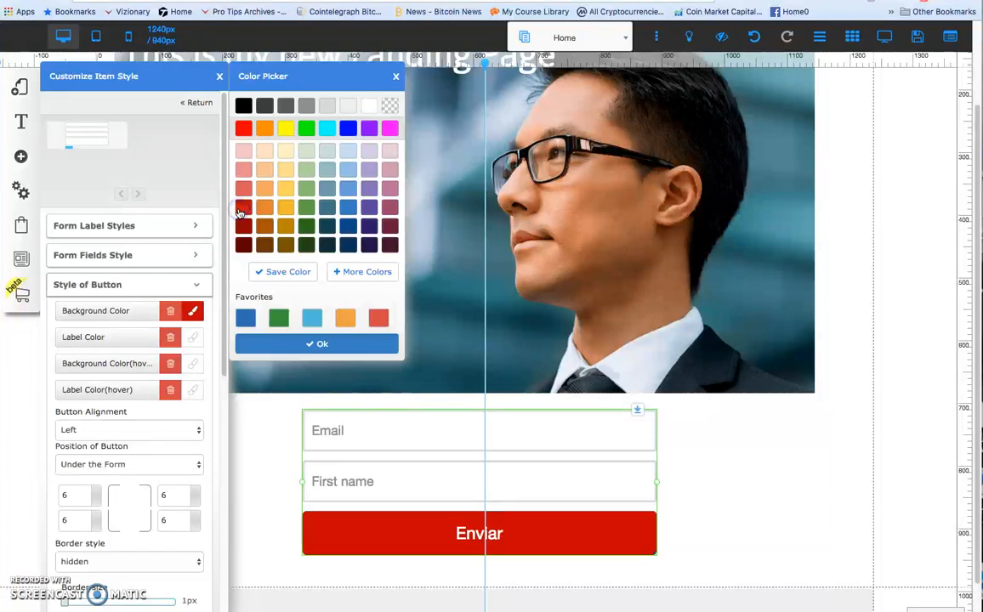
pyautogui.click(198, 228)
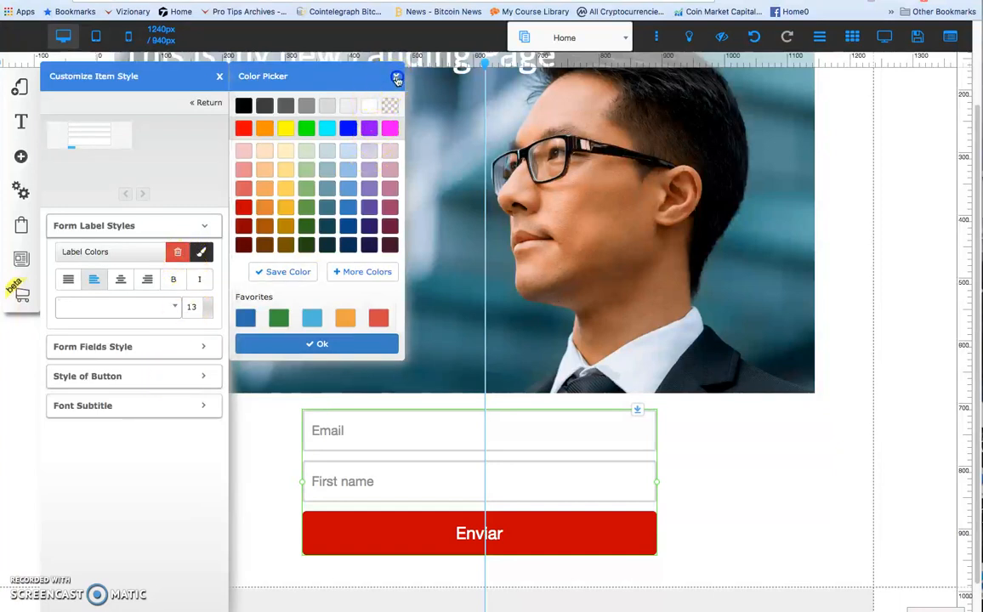
pyautogui.click(394, 78)
# Change the form's submit button text to "Get More Info Now".
pyautogui.click(466, 532)
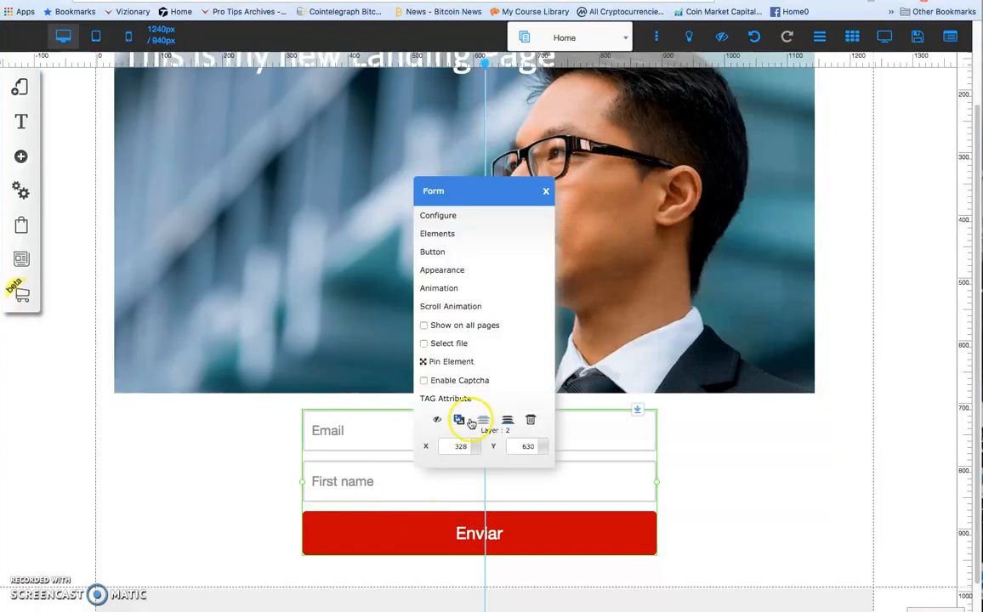
pyautogui.click(440, 253)
pyautogui.moveTo(425, 287); pyautogui.dragTo(377, 294)
pyautogui.write('Get More Info Now')
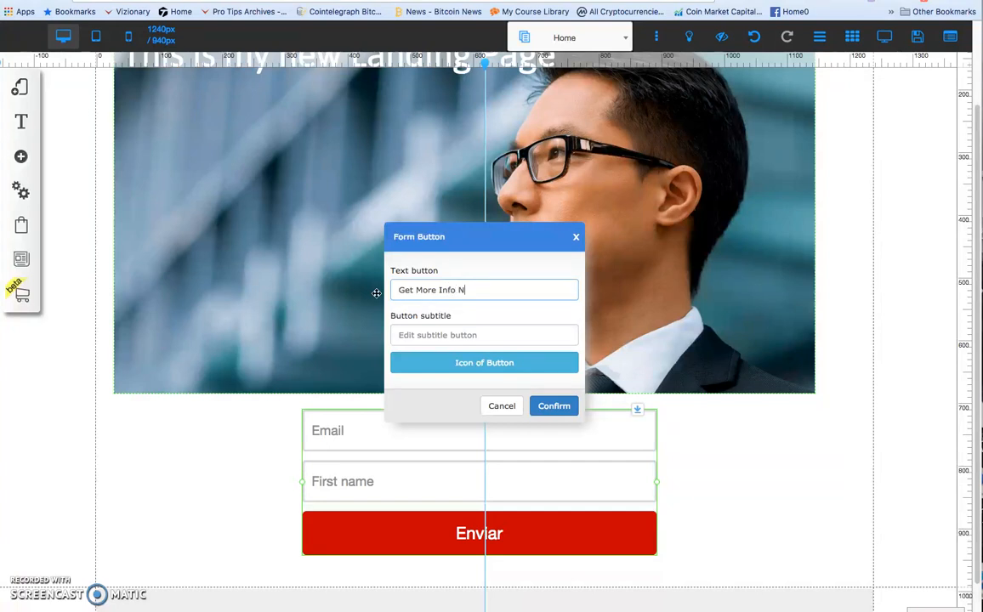
pyautogui.click(551, 406)
pyautogui.click(721, 467)
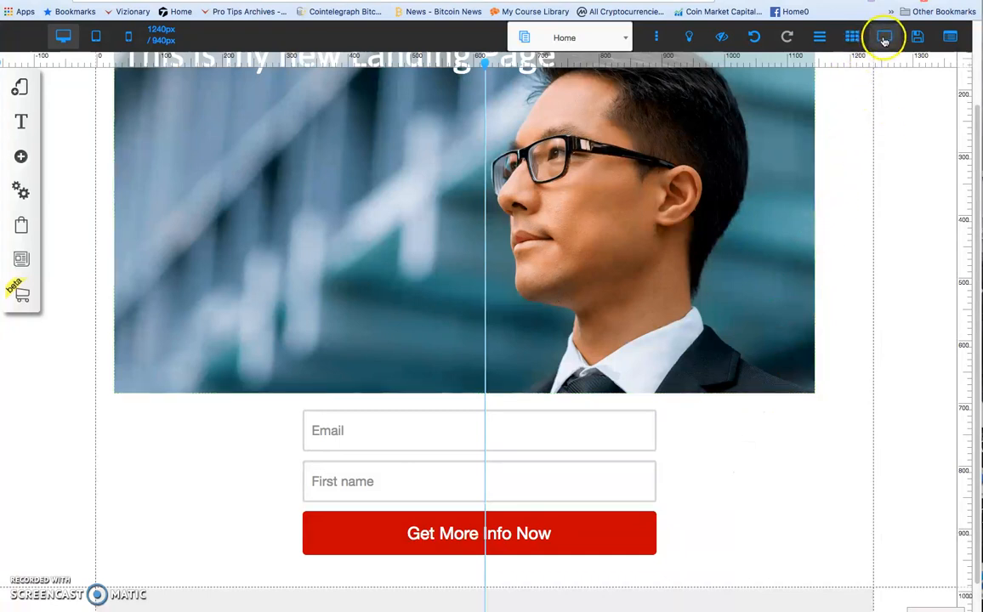
# Save the changes to the default layout and its Home page.
pyautogui.click(918, 39)
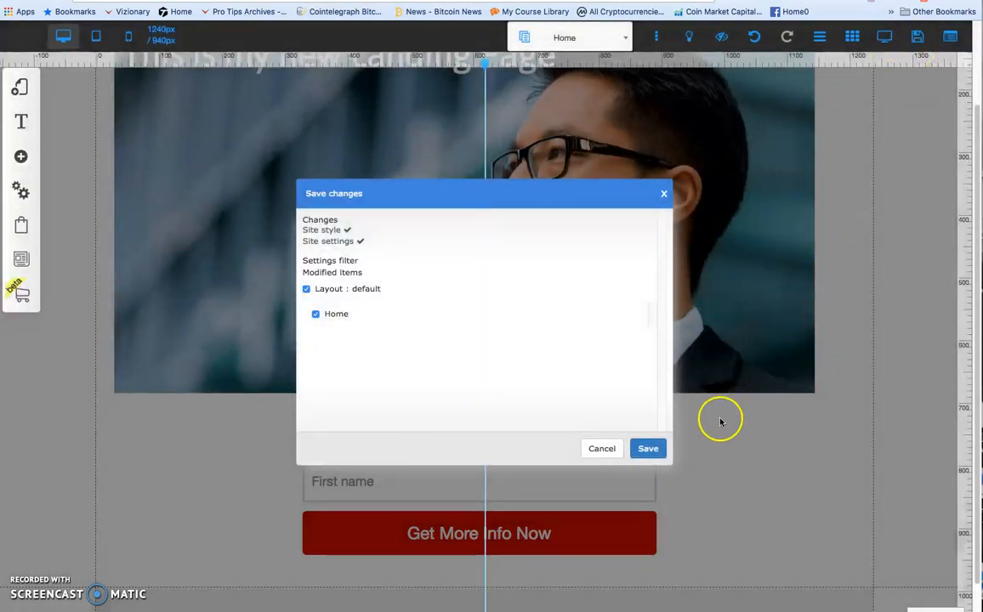
pyautogui.click(643, 449)
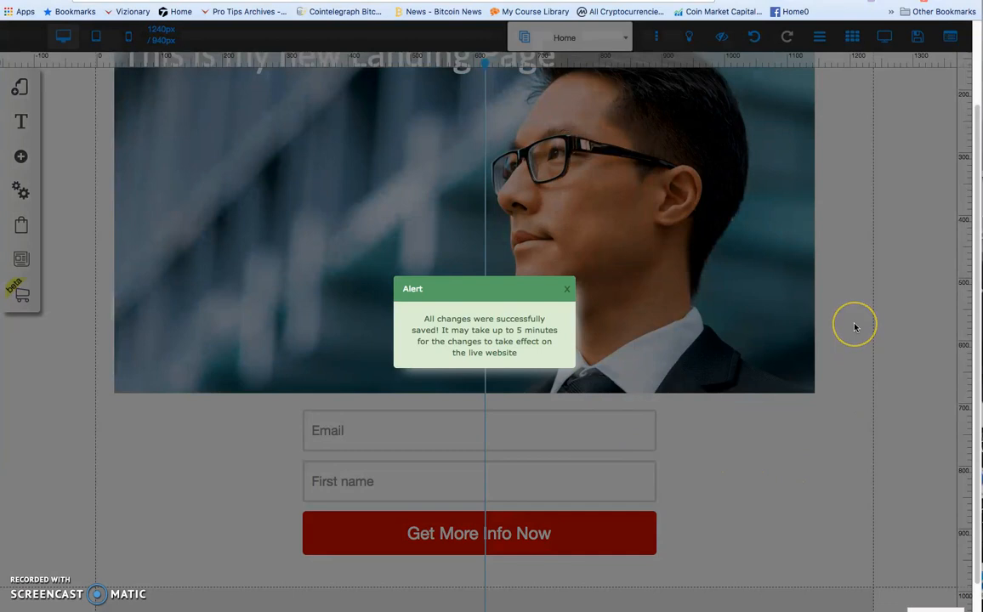
# Look over the saved page layout from the title and image down to the opt-in form.
pyautogui.scroll(2, 855, 325)
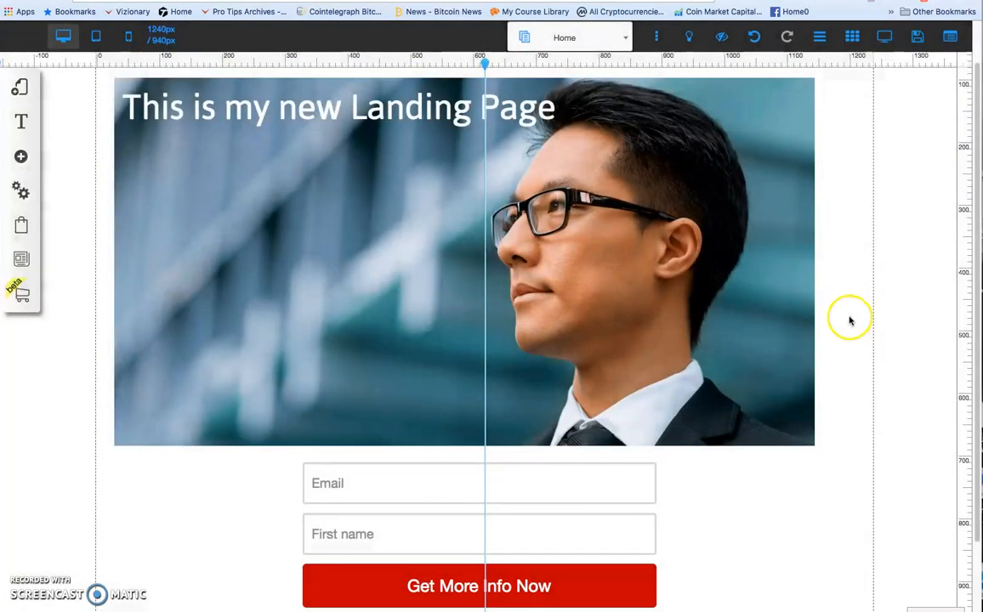
pyautogui.scroll(2, 849, 321)
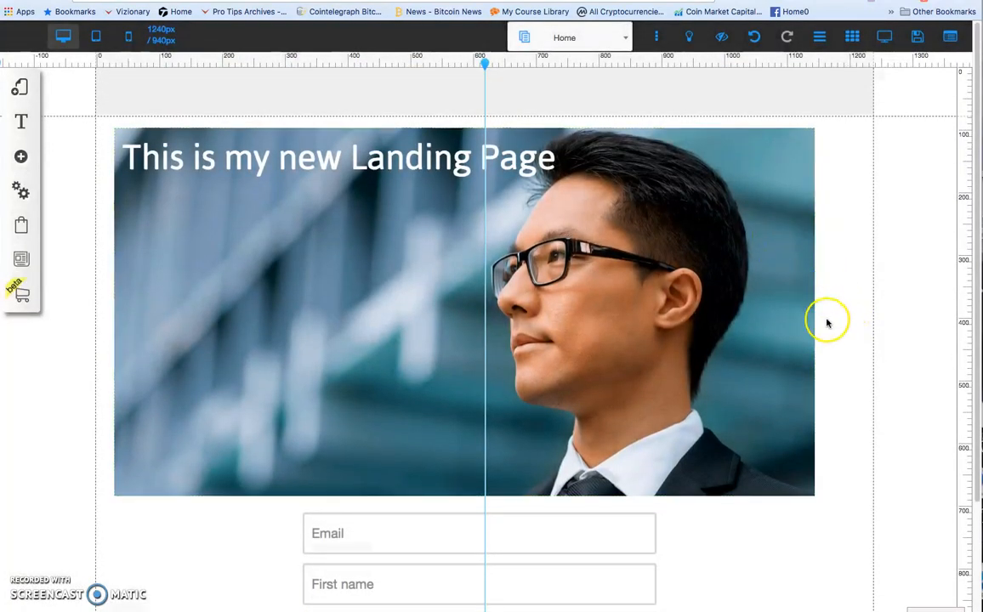
pyautogui.scroll(-6, 829, 322)
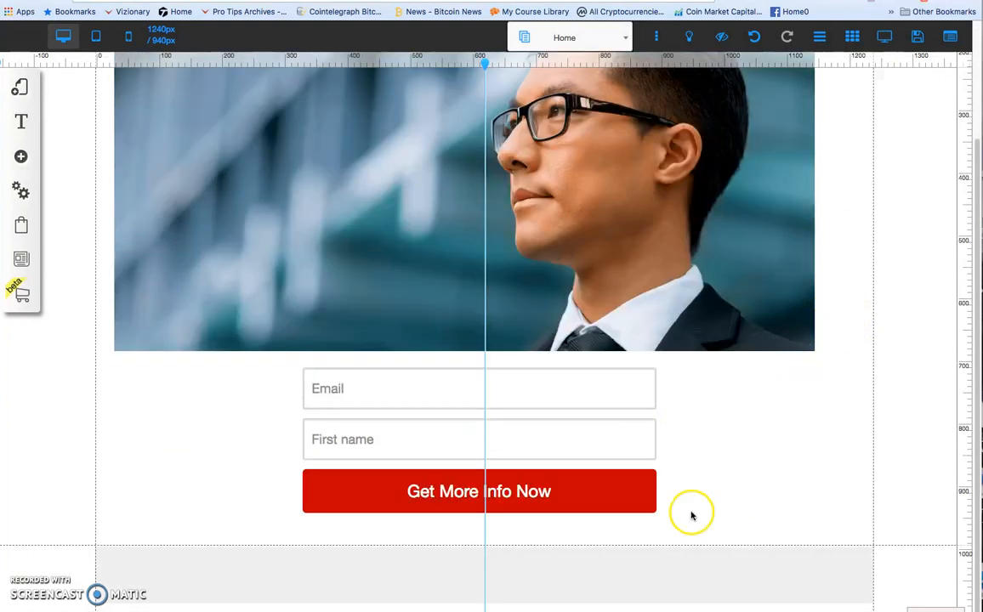
pyautogui.scroll(4, 553, 169)
pyautogui.scroll(2, 432, 87)
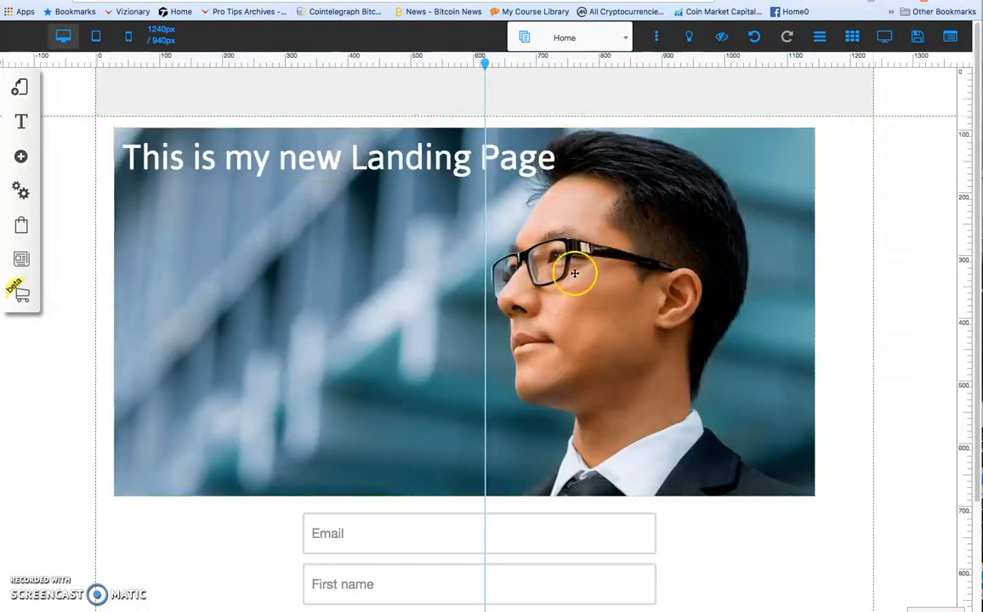
pyautogui.scroll(-6, 809, 365)
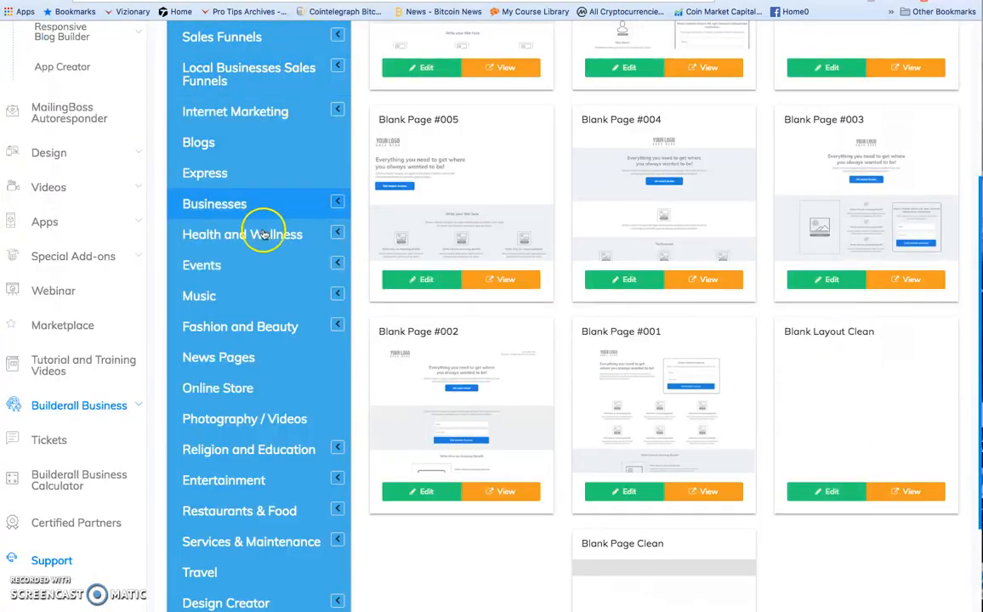
pyautogui.scroll(5, 259, 230)
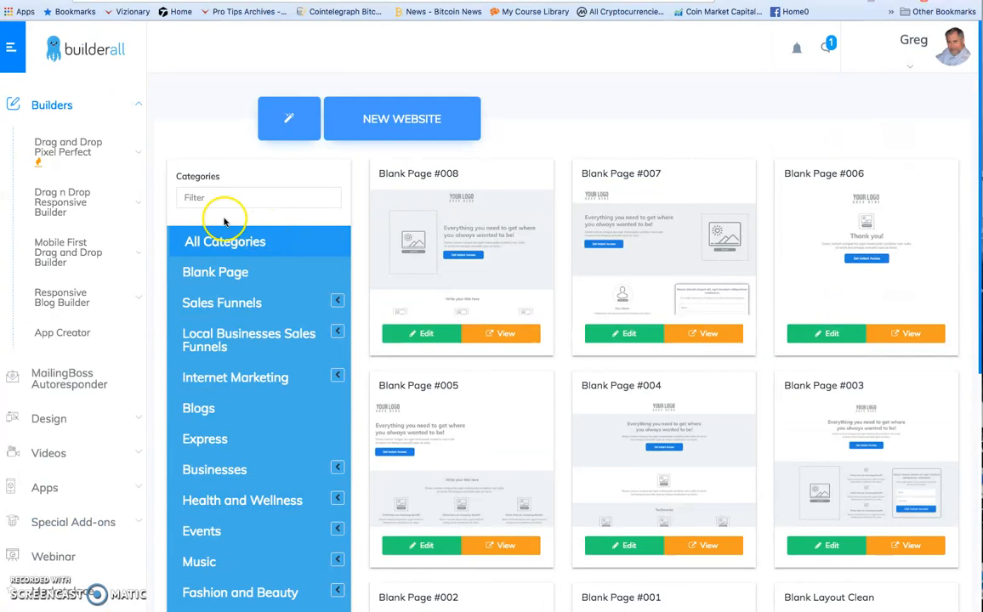
# Publish the test3 website from the Pixel Perfect site list in the Builderall dashboard.
pyautogui.click(63, 148)
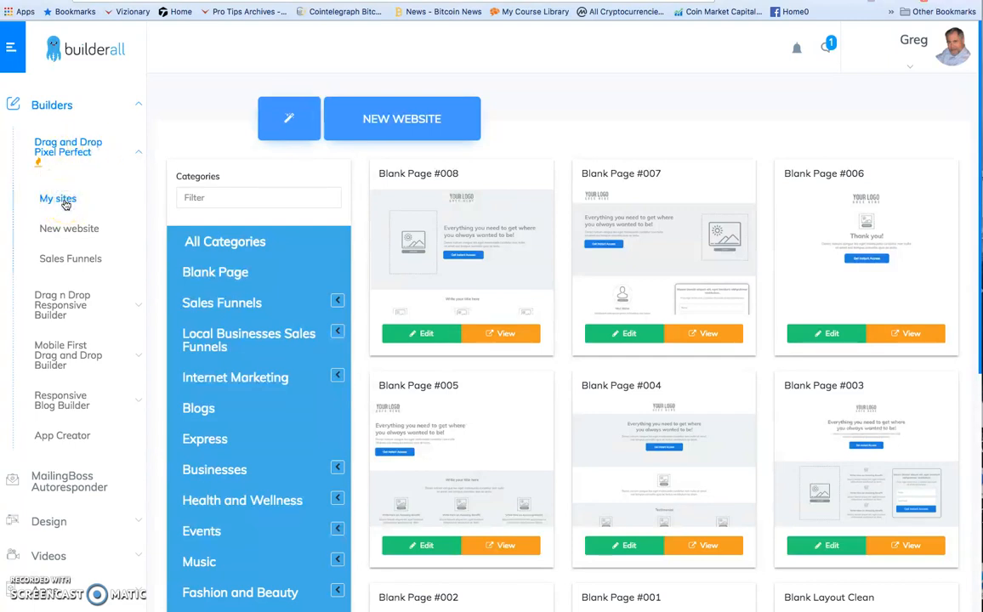
pyautogui.click(61, 200)
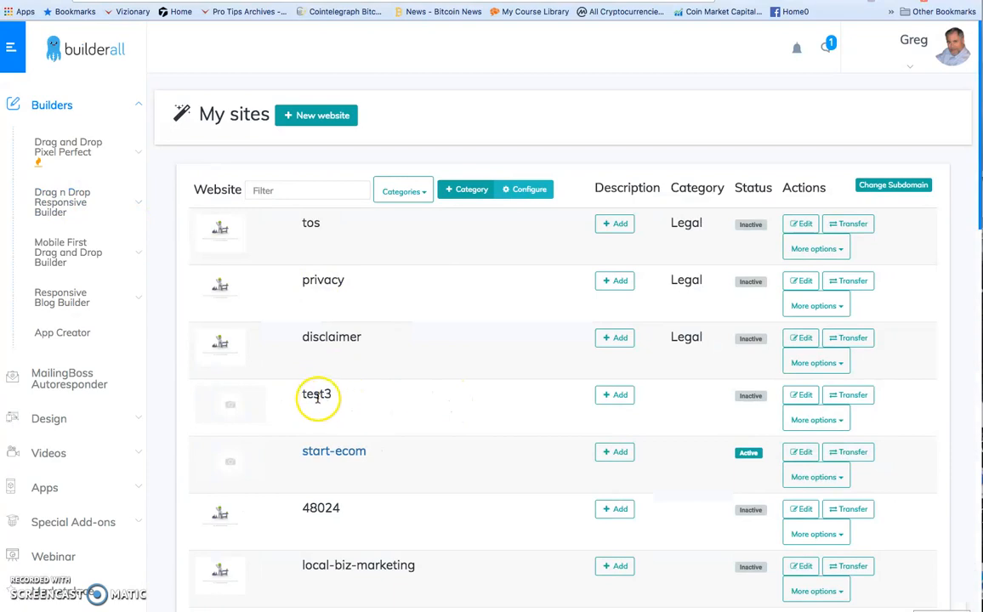
pyautogui.click(842, 422)
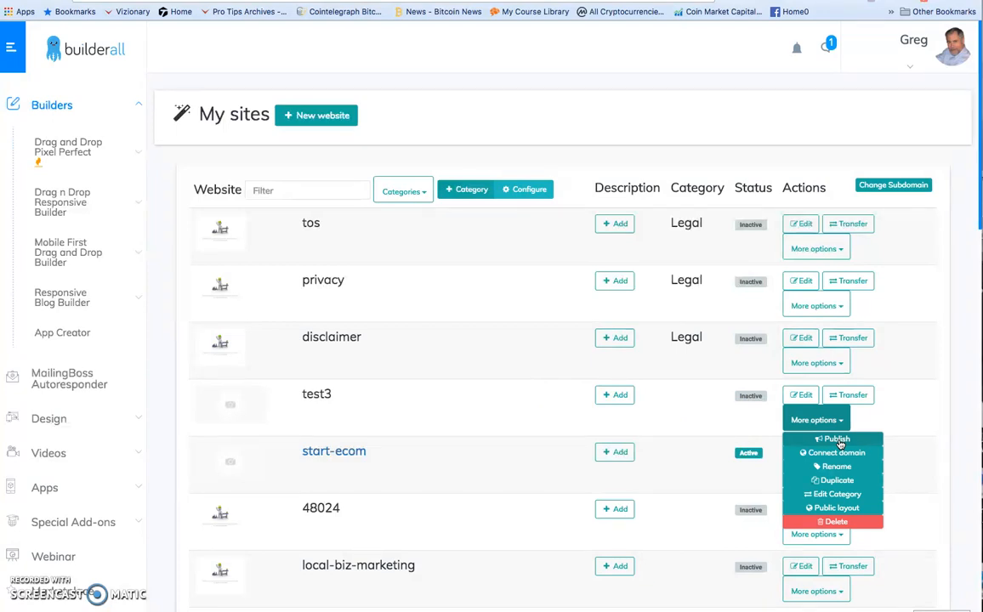
pyautogui.click(837, 440)
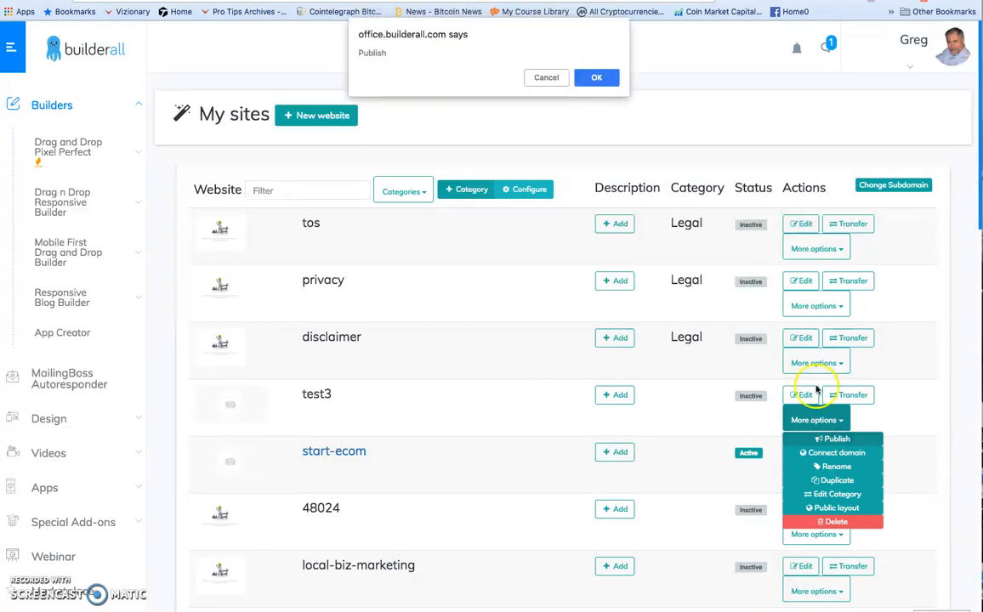
pyautogui.click(598, 77)
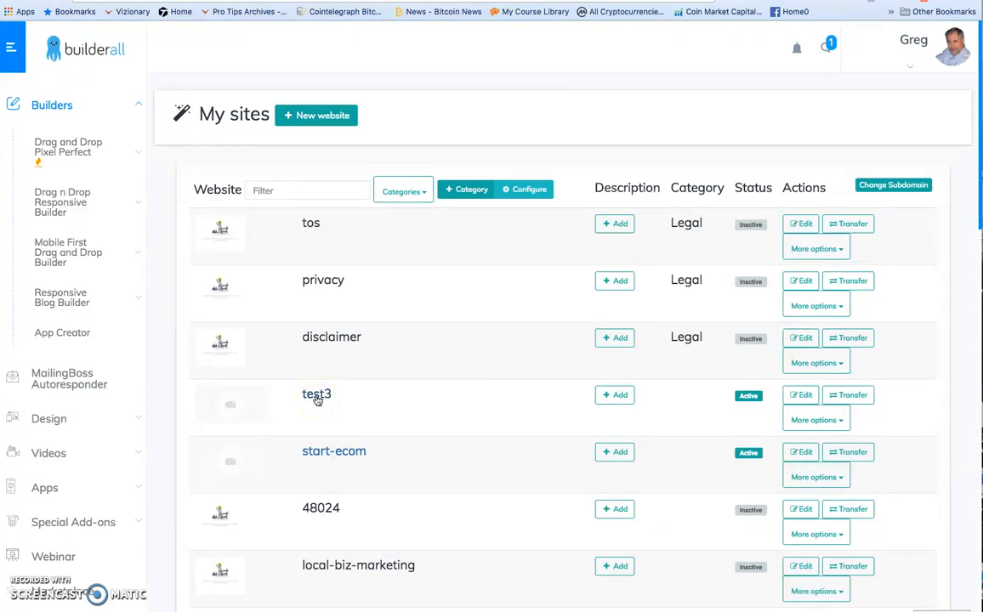
# Open the live test3 page and submit its opt-in form with an email address and the first name "test1".
pyautogui.click(317, 397)
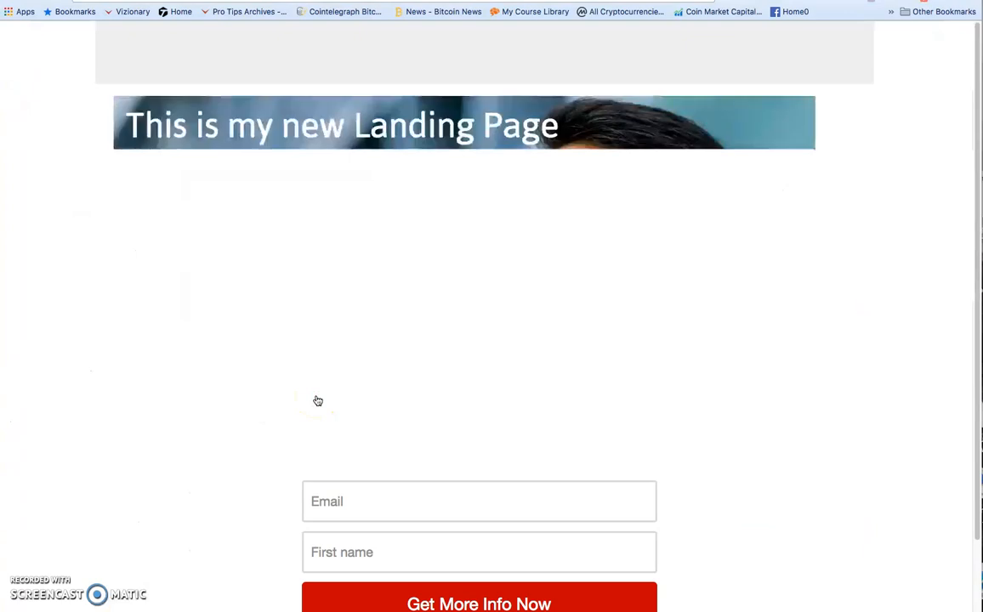
pyautogui.scroll(-1, 609, 358)
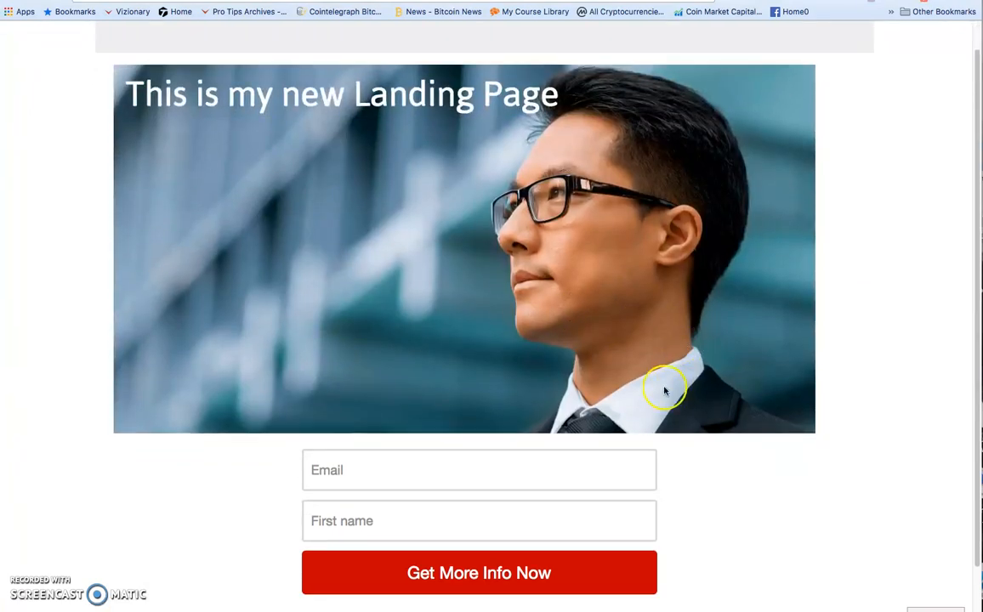
pyautogui.click(323, 470)
pyautogui.press('Down')
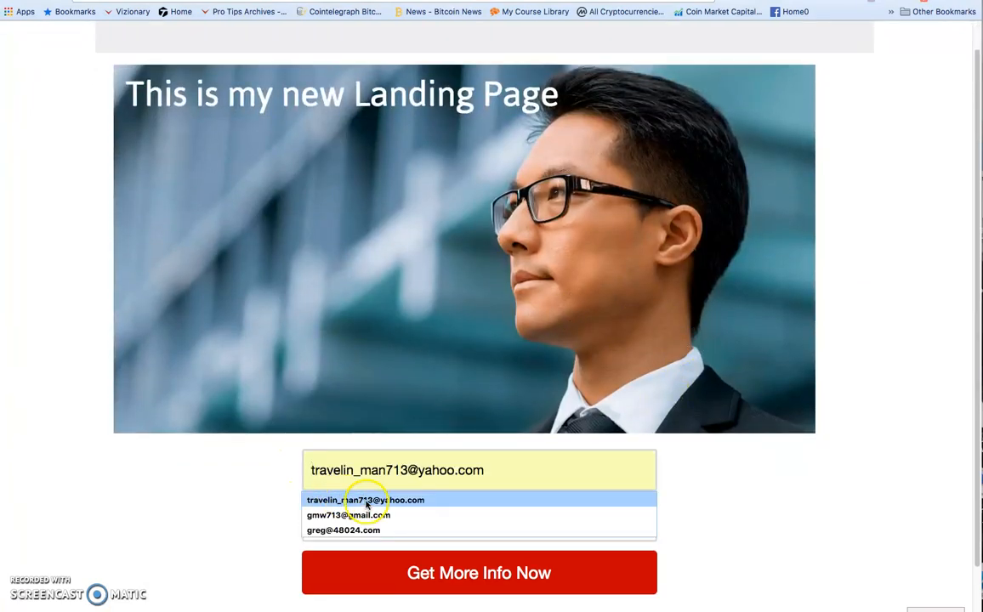
pyautogui.click(366, 500)
pyautogui.click(355, 514)
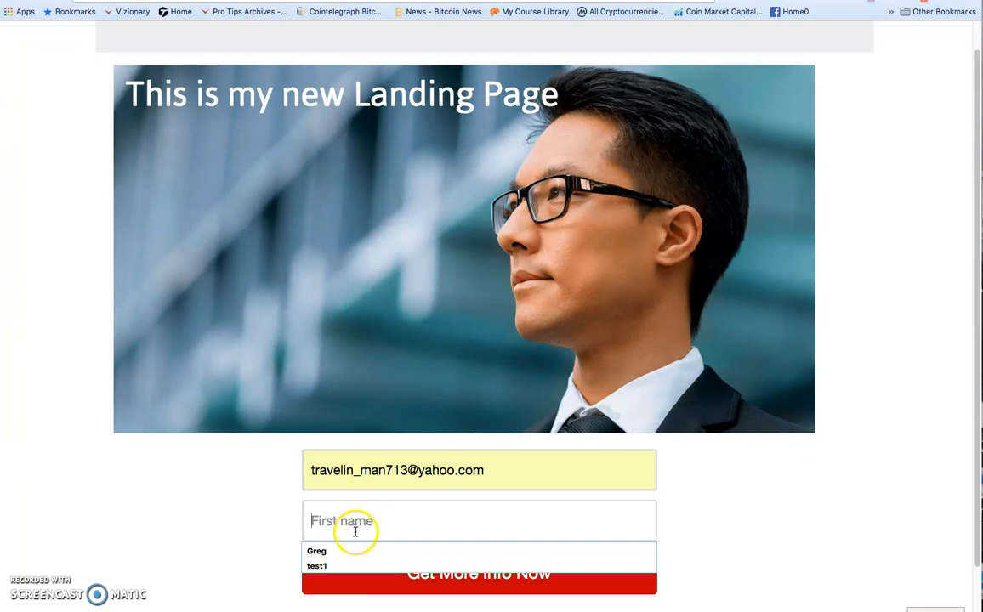
pyautogui.click(320, 568)
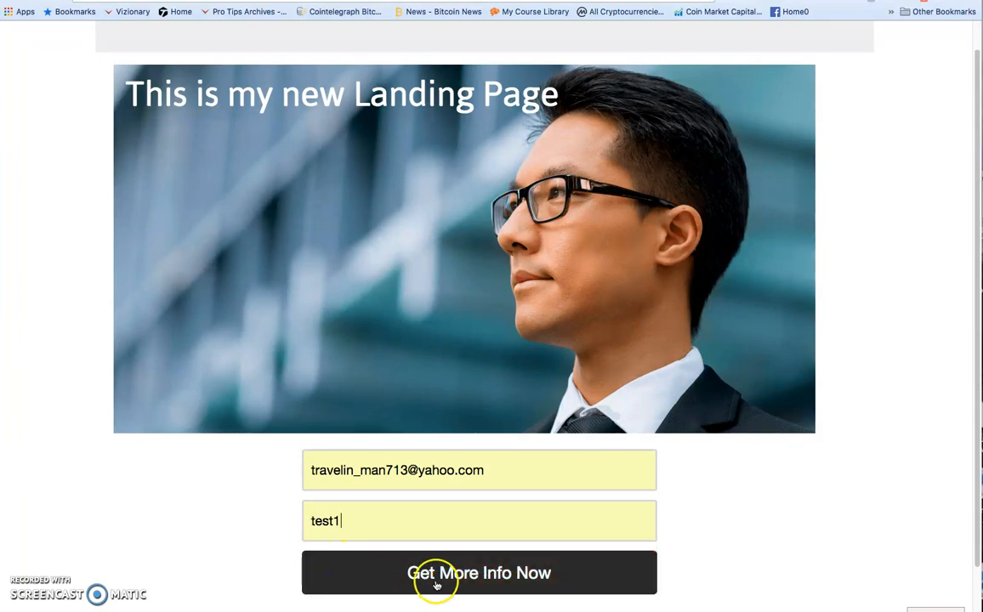
pyautogui.click(526, 576)
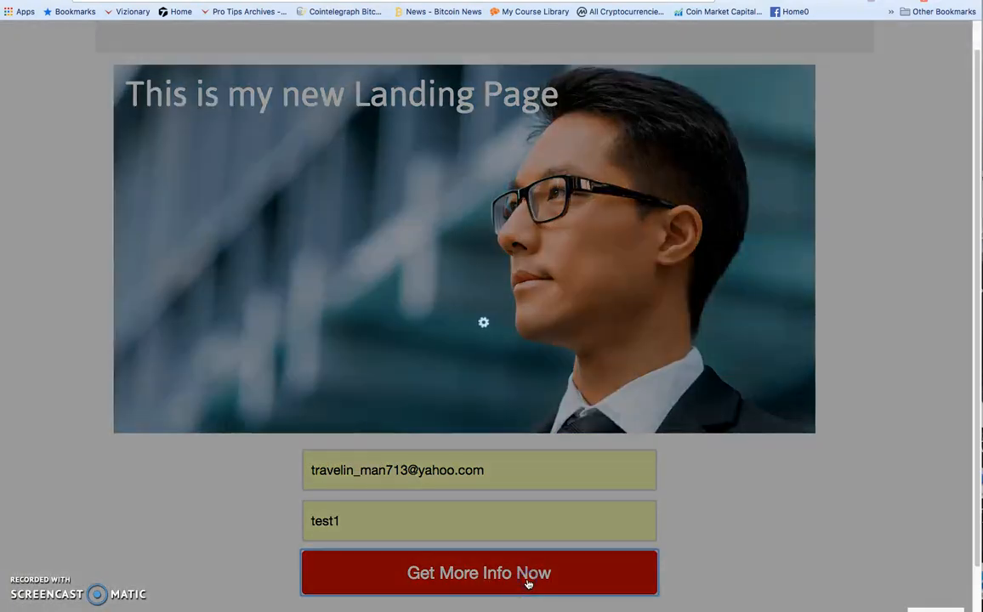
# Follow the form's redirect to the opportunity video page, and briefly play and pause the video.
pyautogui.click(527, 412)
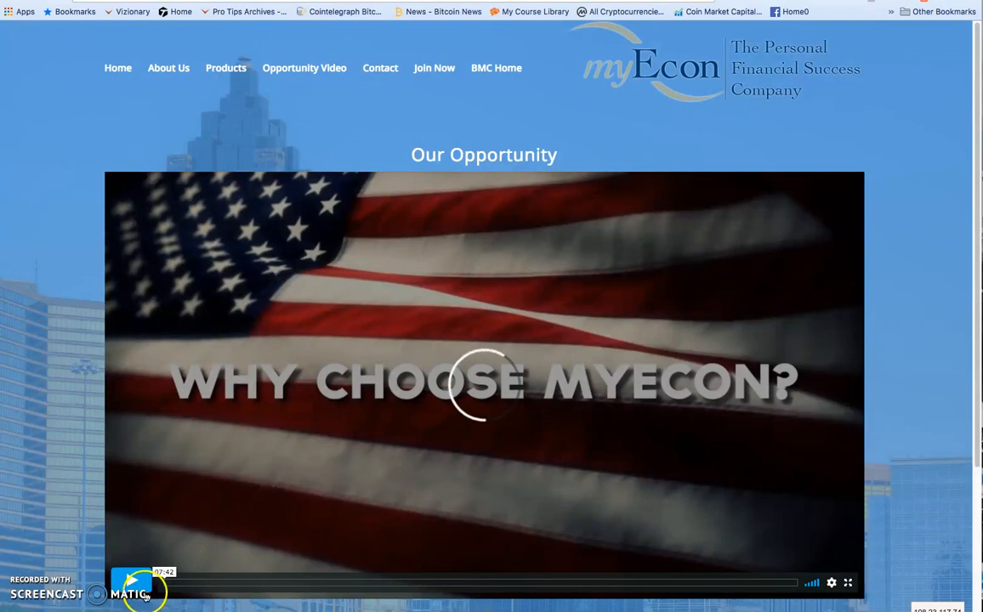
pyautogui.click(127, 582)
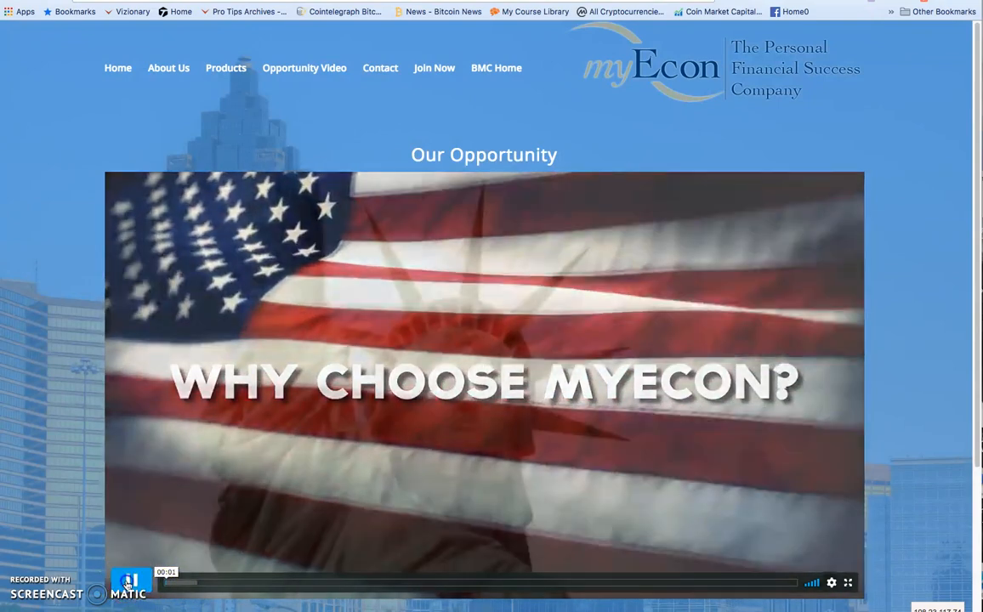
pyautogui.click(132, 581)
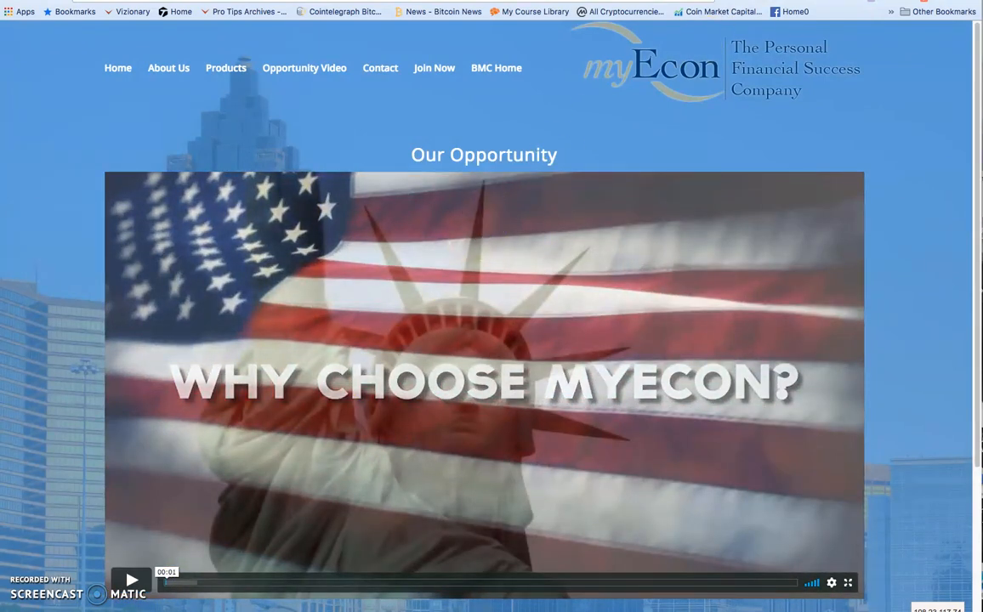
# Switch to the Mail inbox and read the newest Message Center notification about the "get more info" opt-in.
pyautogui.moveTo(0, 31); pyautogui.dragTo(315, 27)
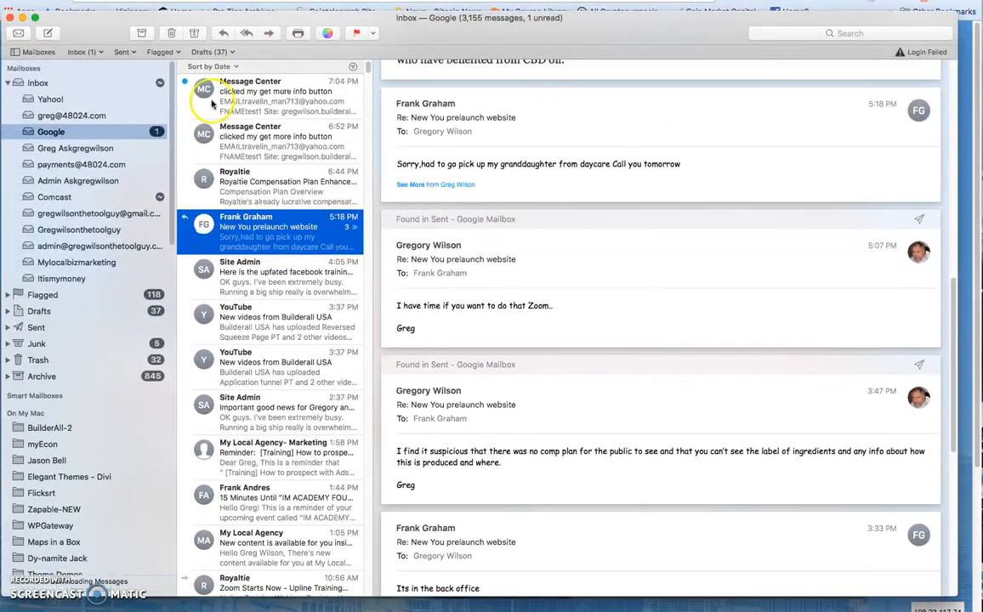
pyautogui.click(248, 90)
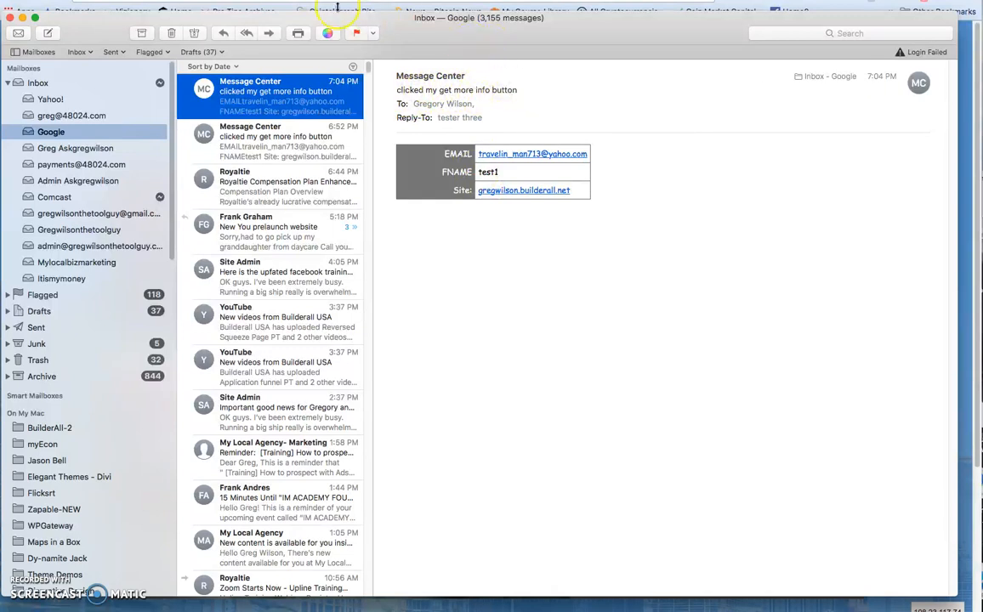
pyautogui.moveTo(455, 44); pyautogui.dragTo(0, 71)
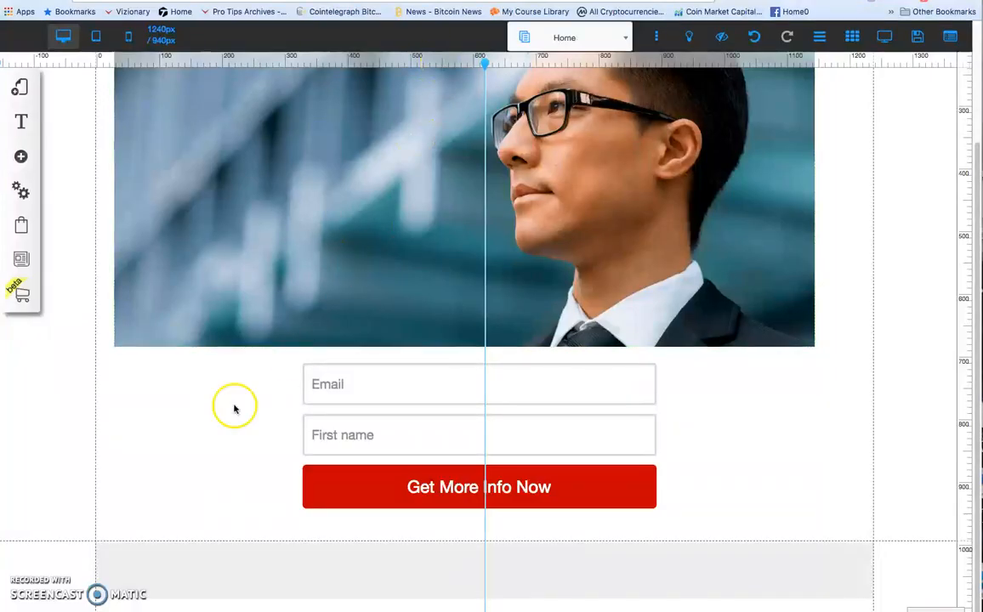
# Return to the Home page in the Pixel Perfect editor and review the titled image and opt-in form.
pyautogui.scroll(3, 123, 487)
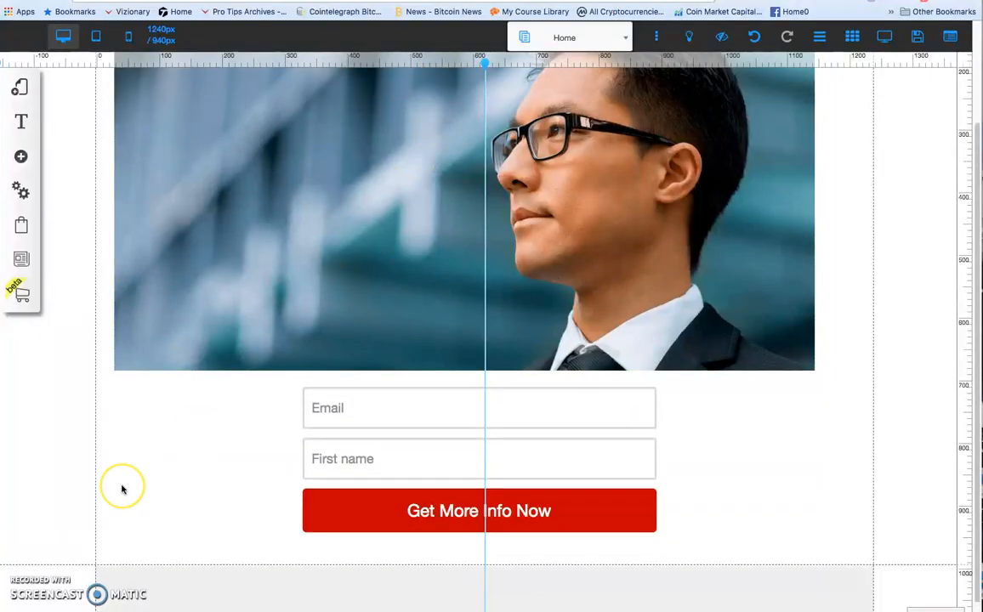
pyautogui.scroll(2, 122, 490)
pyautogui.scroll(-3, 127, 472)
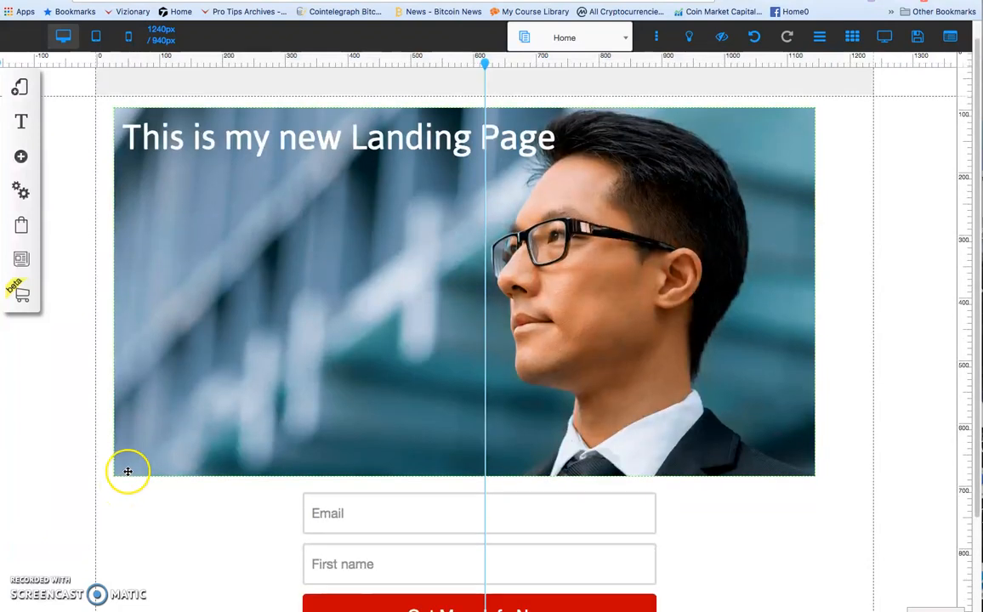